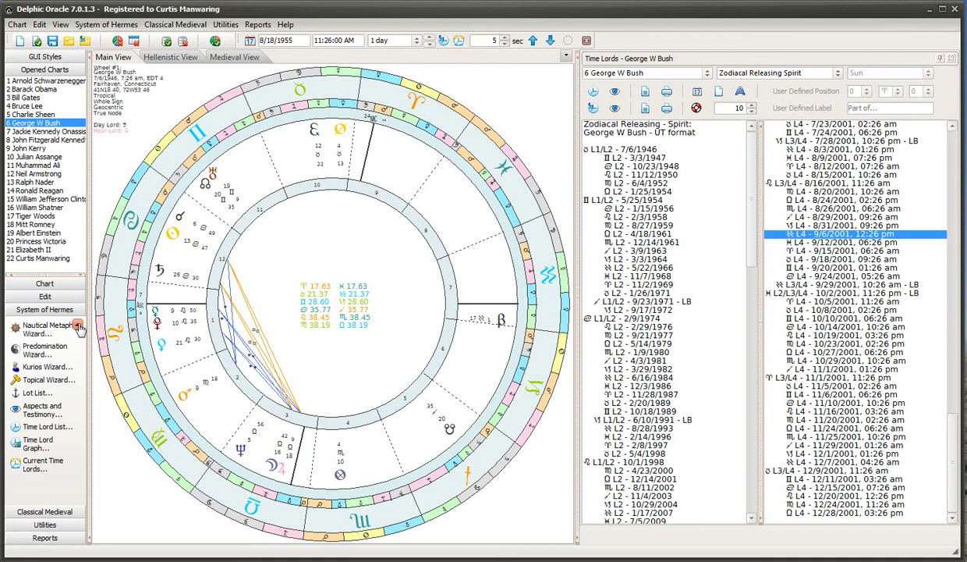
Step: Open the Universal Hermetics Report for the George W Bush chart
left_click(78, 325)
left_click(78, 325)
left_click(78, 326)
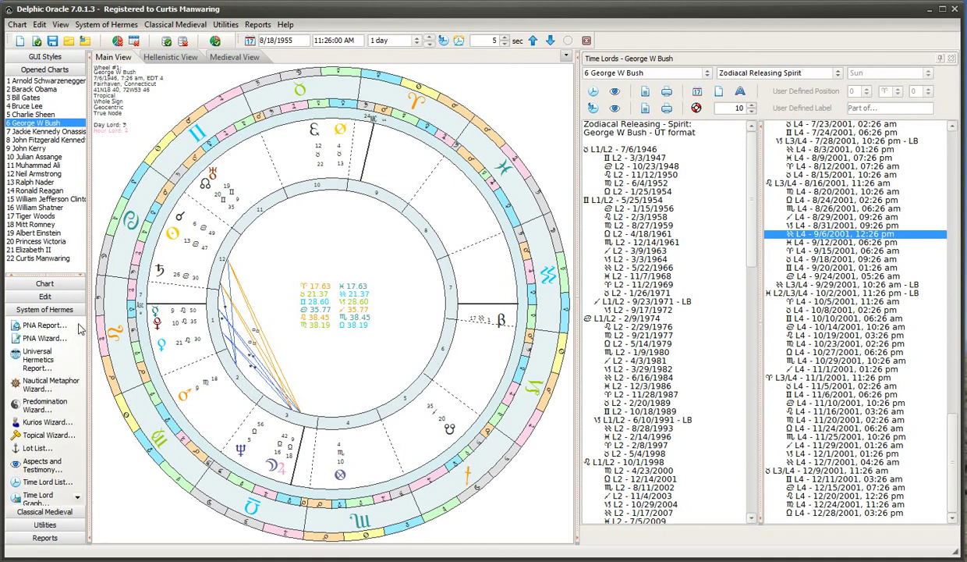
left_click(41, 359)
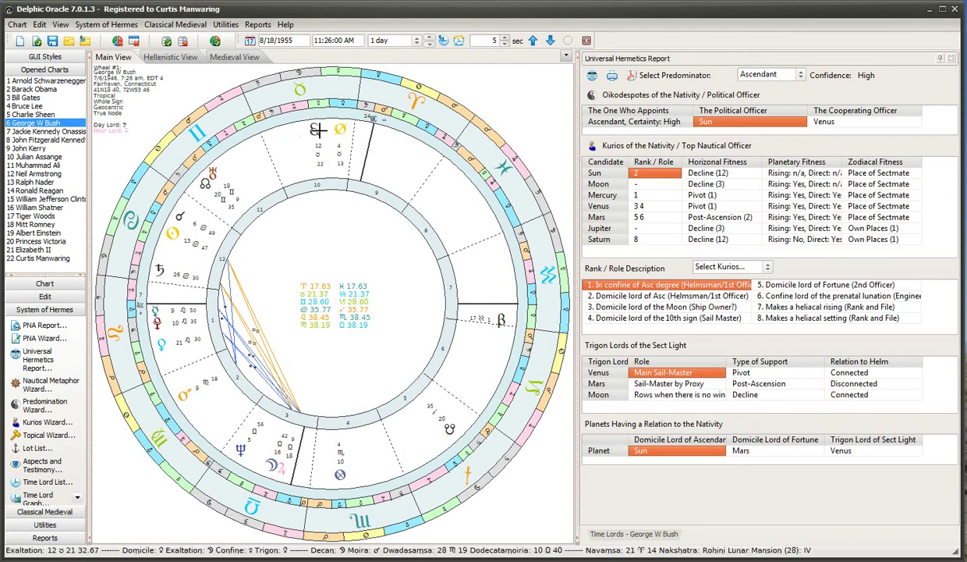
Step: Examine the planets, the Lot of Fortune and the zodiac signs around the natal wheel, including Scorpio, Taurus and Leo
mouse_move(316, 129)
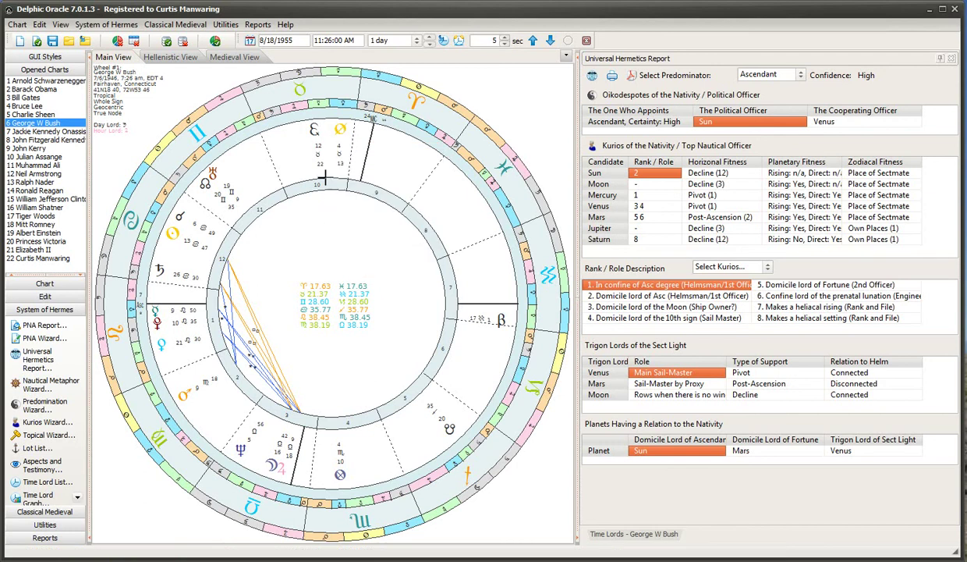
mouse_move(313, 129)
mouse_move(266, 465)
mouse_move(167, 348)
mouse_move(340, 473)
mouse_move(363, 521)
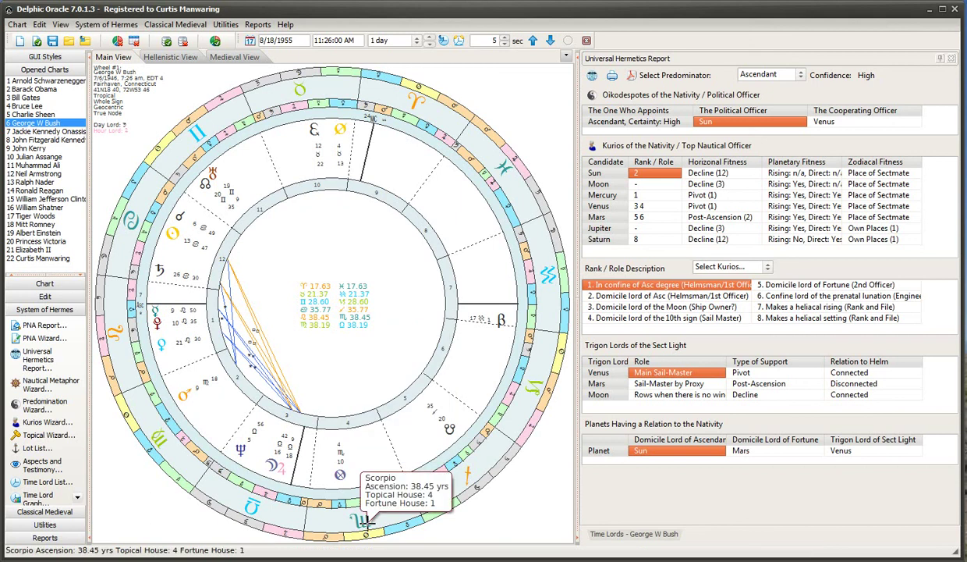
mouse_move(470, 477)
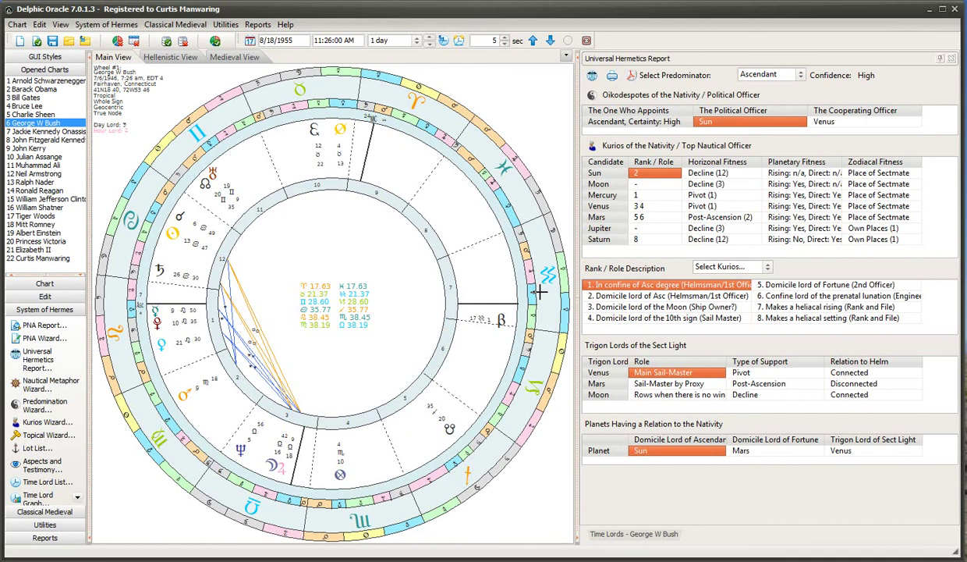
mouse_move(504, 176)
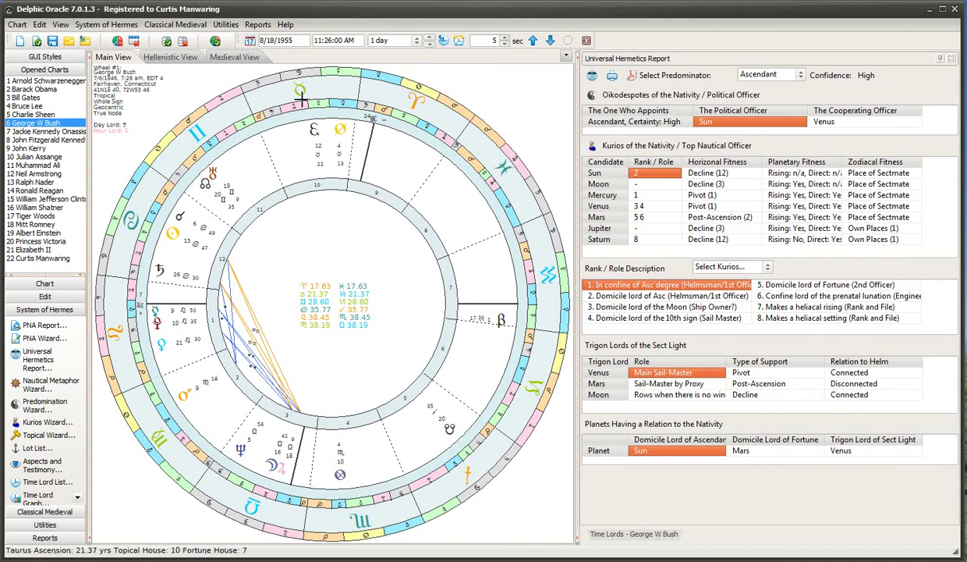
mouse_move(302, 98)
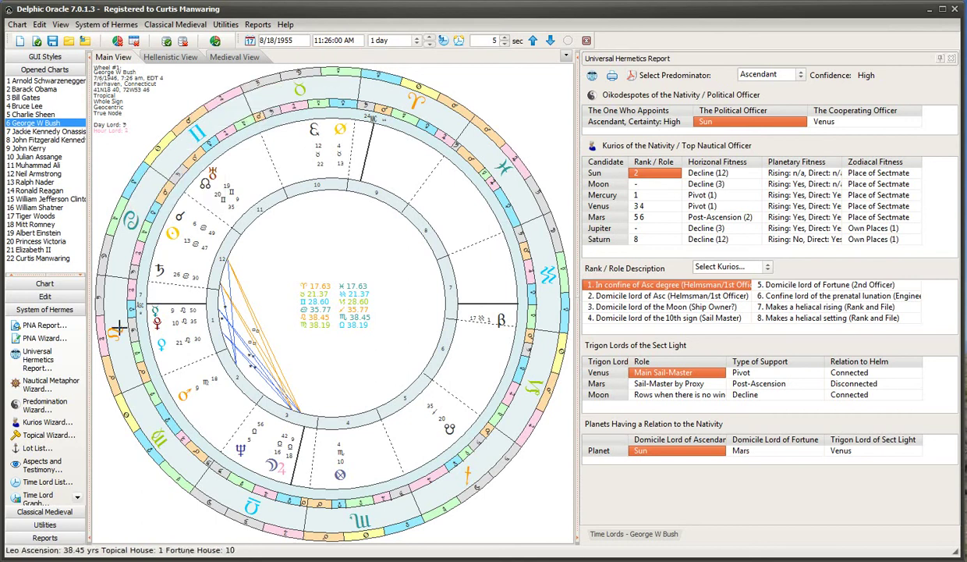
mouse_move(117, 322)
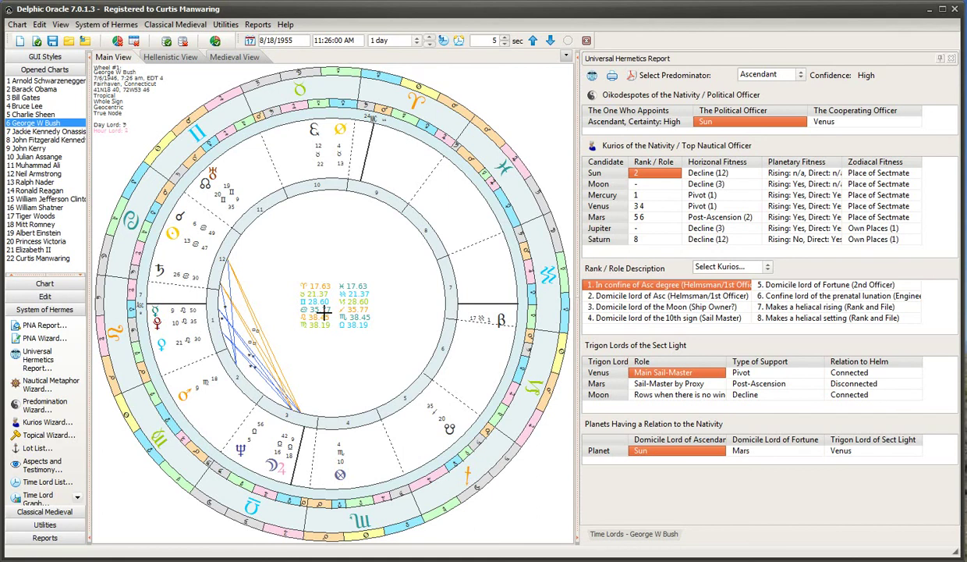
Step: Bring back the Time Lords list, select the first Taurus L1/L2 period and widen the sub-period list
left_click(624, 535)
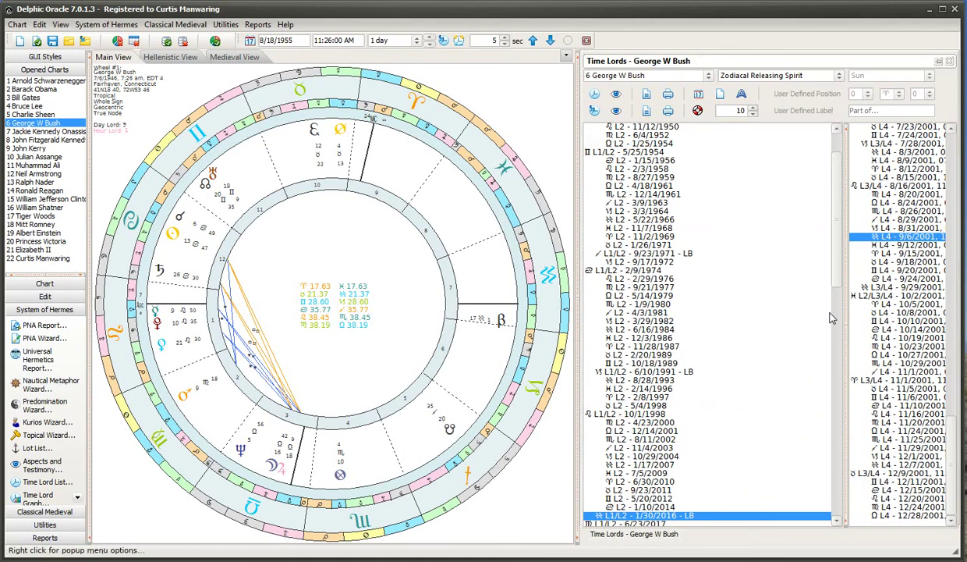
left_click_drag(841, 268, 840, 242)
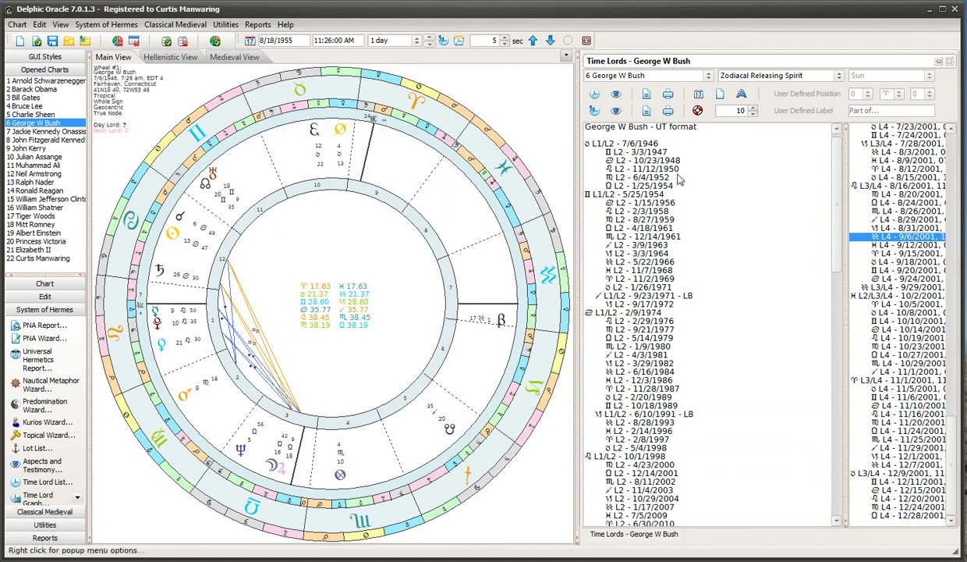
left_click(690, 147)
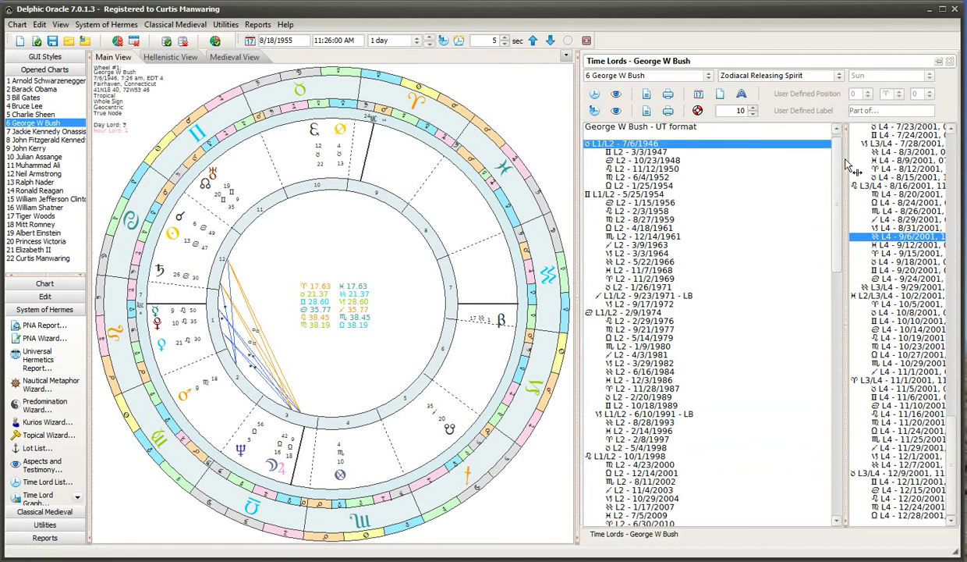
left_click_drag(852, 168, 769, 178)
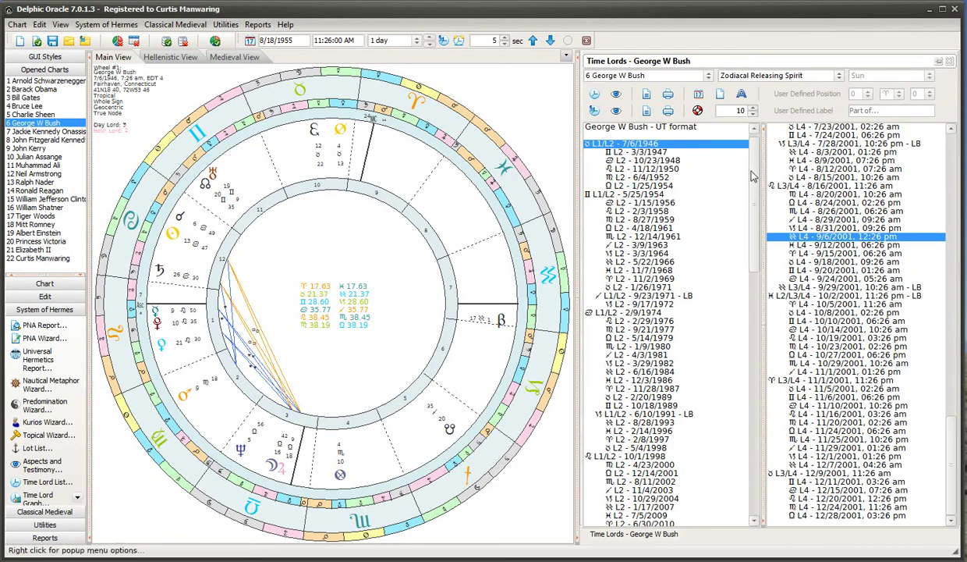
Step: Go through the 5/25/1954 and 6/4/1952 periods and list the sub-periods of the Leo L1/L2 period starting 10/1/1998
left_click(701, 195)
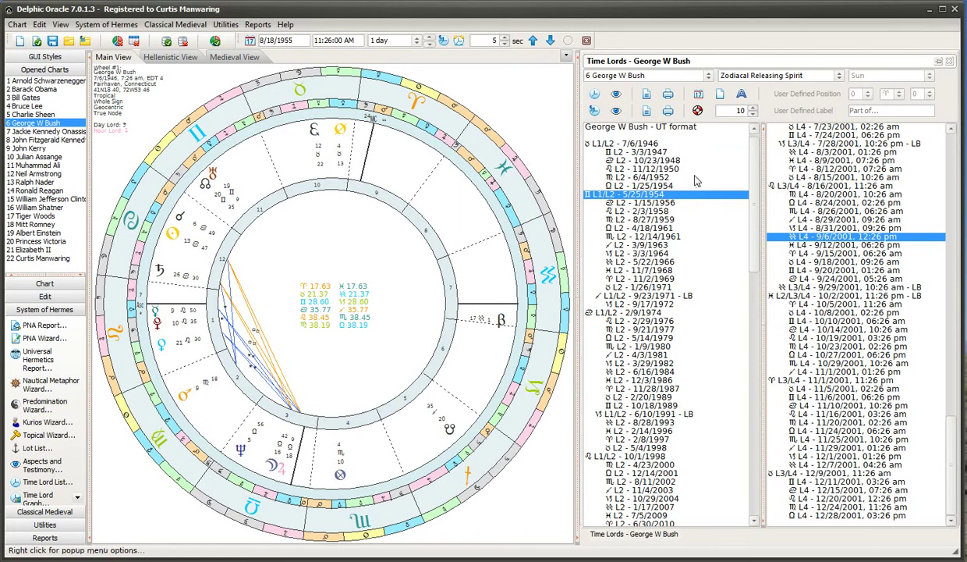
left_click(697, 178)
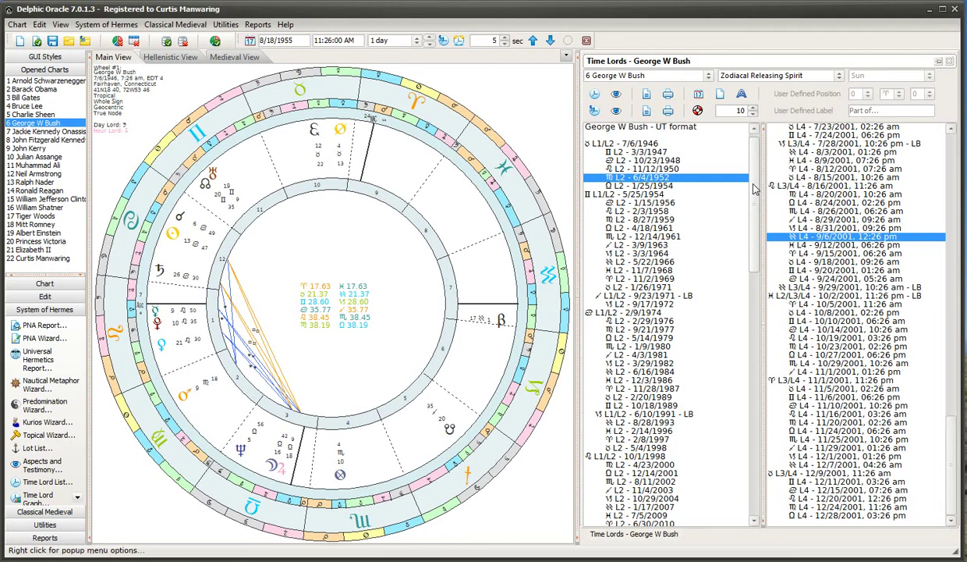
left_click_drag(755, 188, 755, 251)
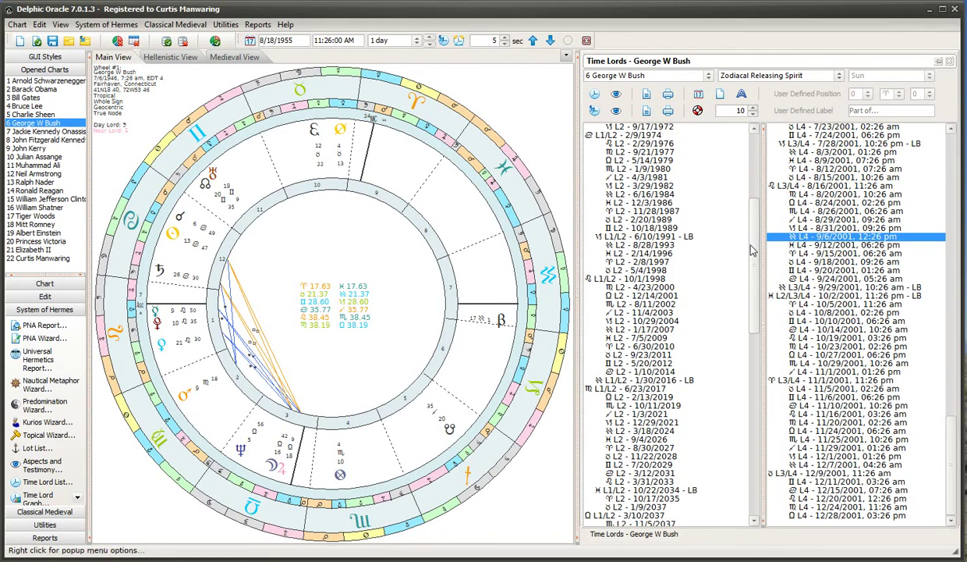
left_click(679, 280)
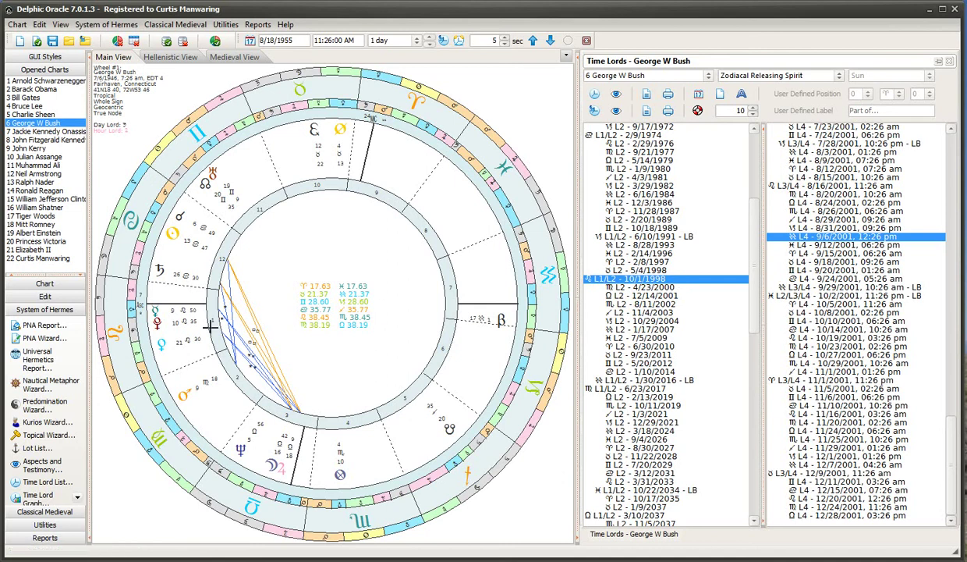
mouse_move(166, 351)
double_click(677, 282)
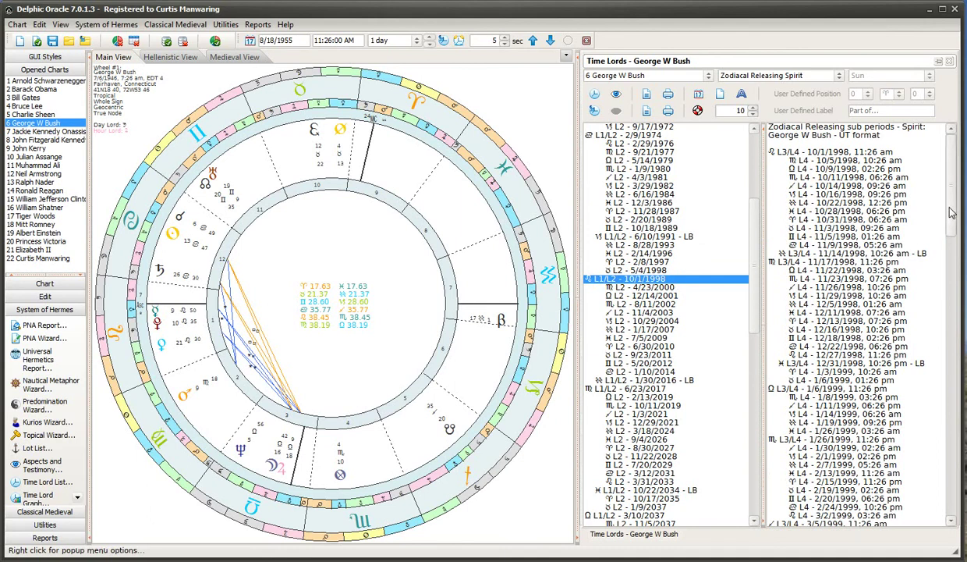
Step: Select the Aquarius L3/L4 sub-period starting 6/10/1999 and inspect the Sun on the natal wheel
left_click_drag(951, 213, 958, 298)
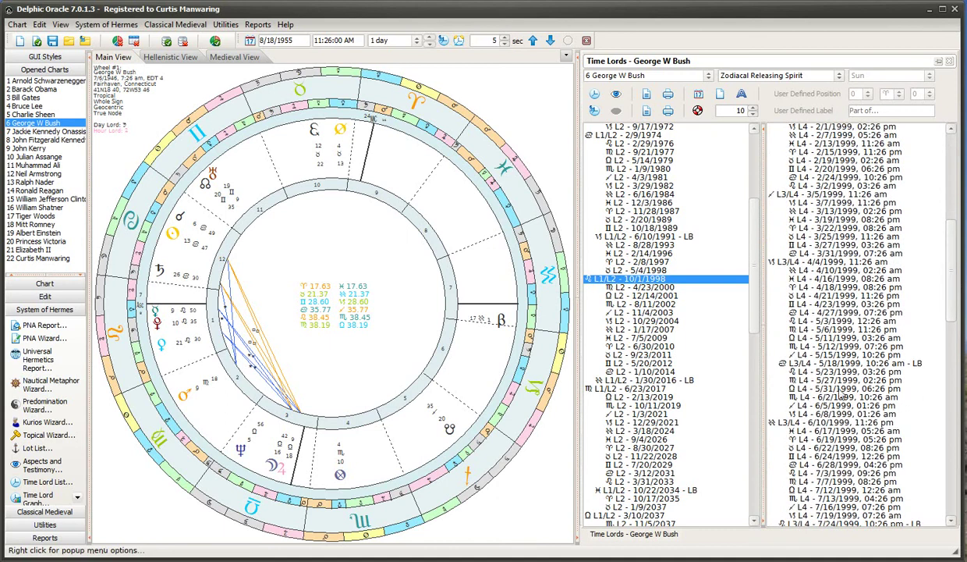
left_click(855, 423)
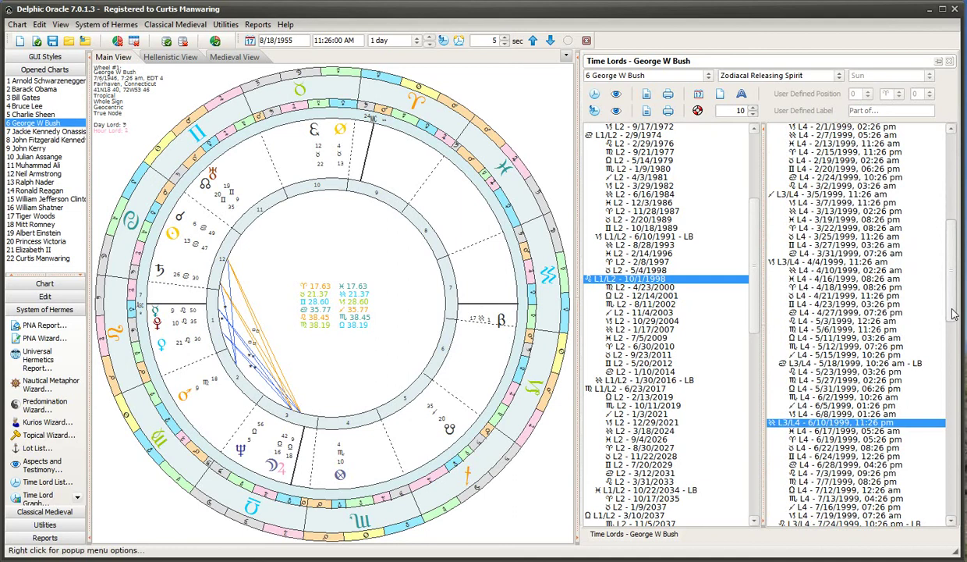
left_click_drag(953, 314, 957, 347)
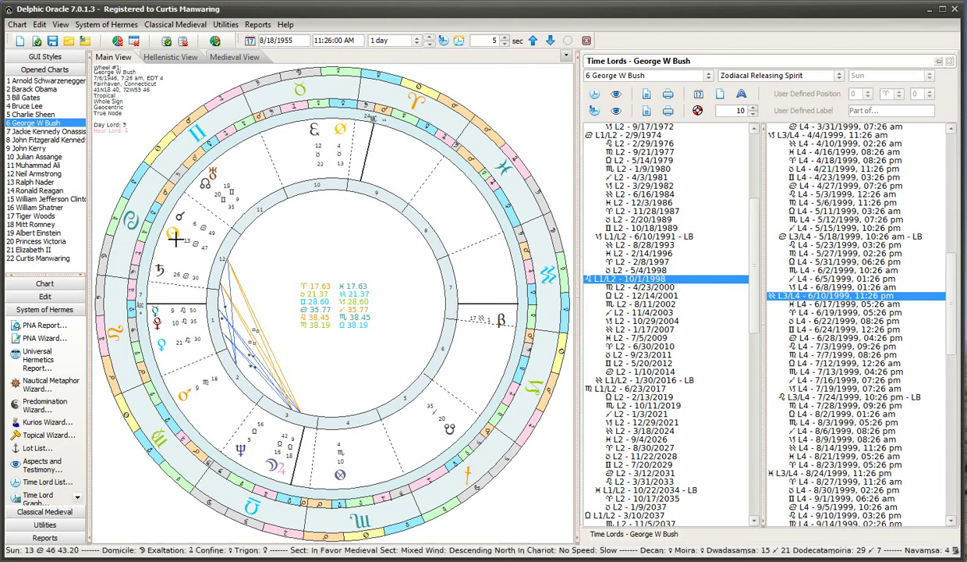
mouse_move(173, 237)
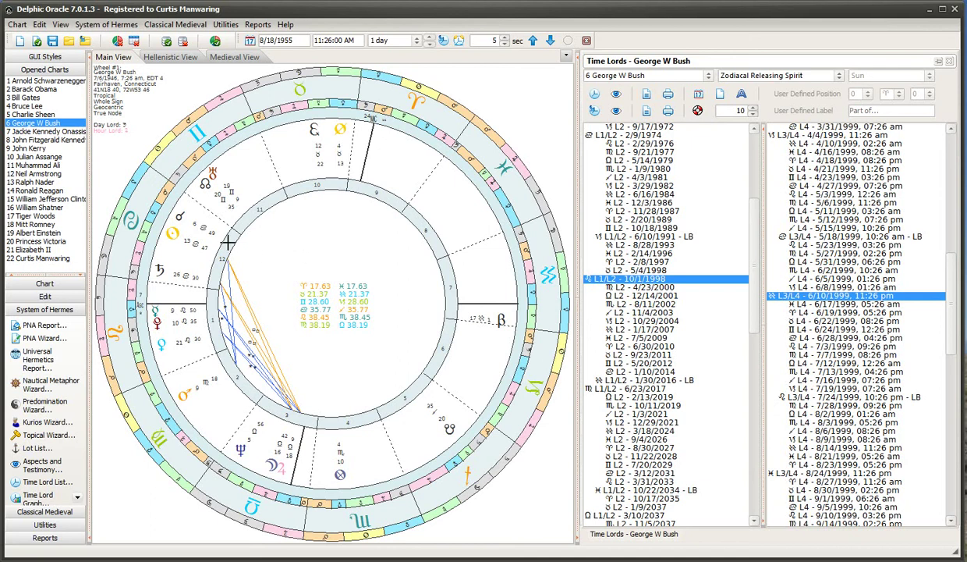
mouse_move(175, 232)
Step: Highlight the 1/30/2016 LB period and list the sub-periods of the Virgo L2 period starting 4/23/2000, through early 2001
left_click(693, 380)
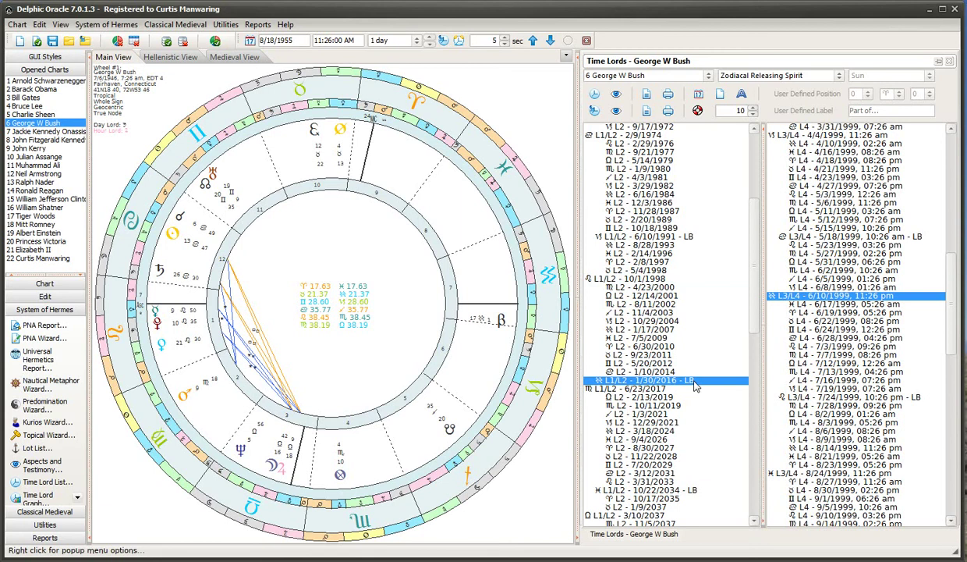
left_click(694, 290)
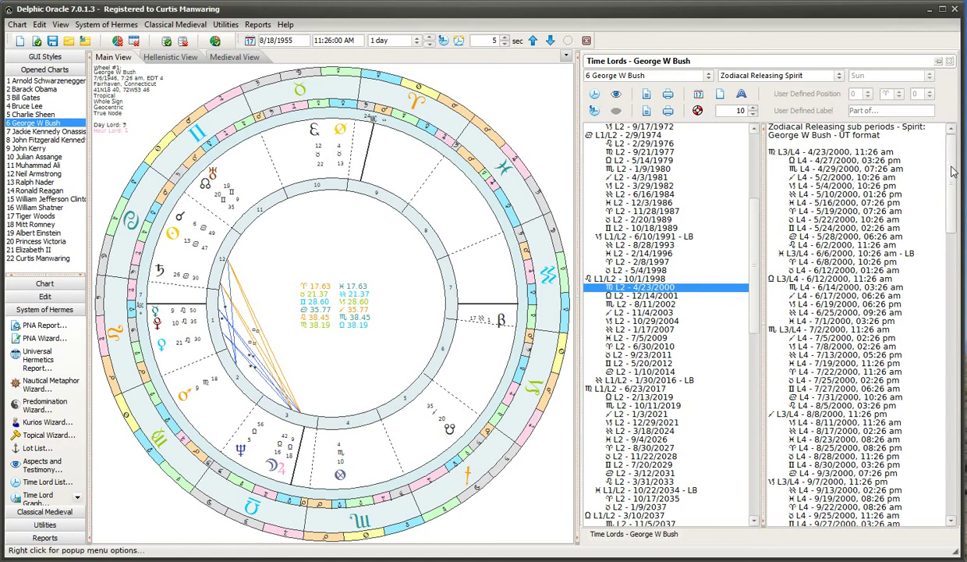
left_click_drag(951, 172, 952, 318)
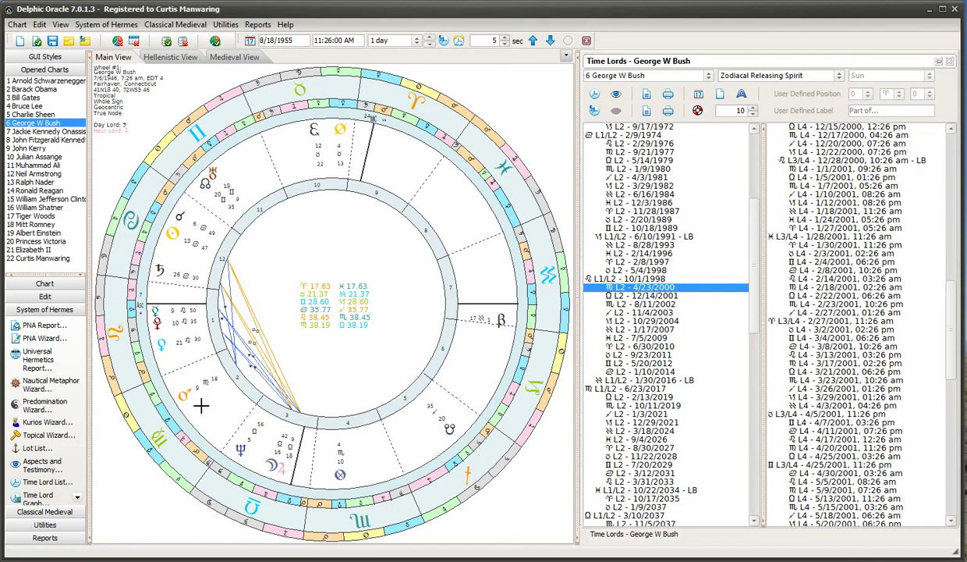
Step: Inspect Mars and the Lot of Fortune on the wheel and review the Virgo sub-periods from mid-2000 to early 2001
mouse_move(193, 401)
mouse_move(342, 475)
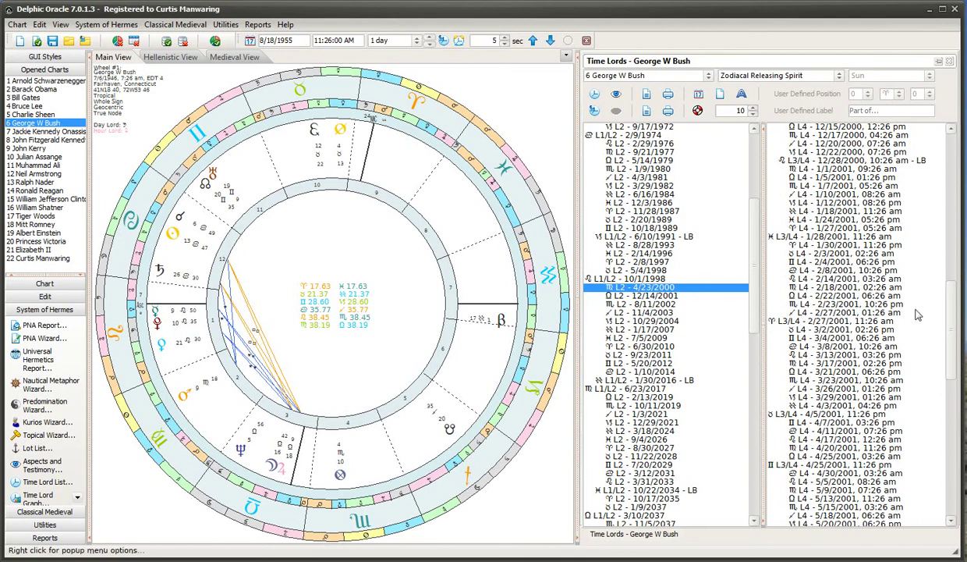
left_click_drag(950, 305, 957, 168)
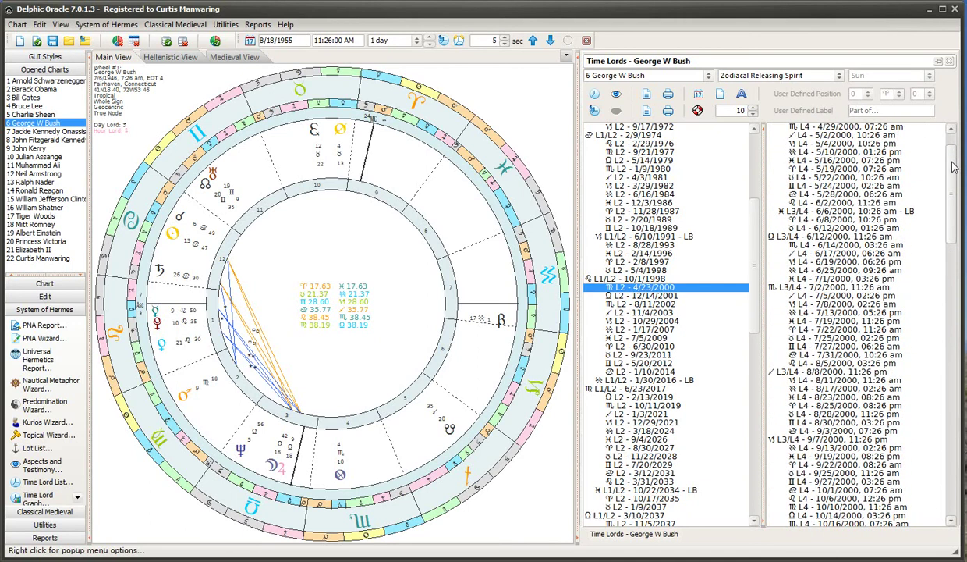
left_click_drag(953, 166, 958, 290)
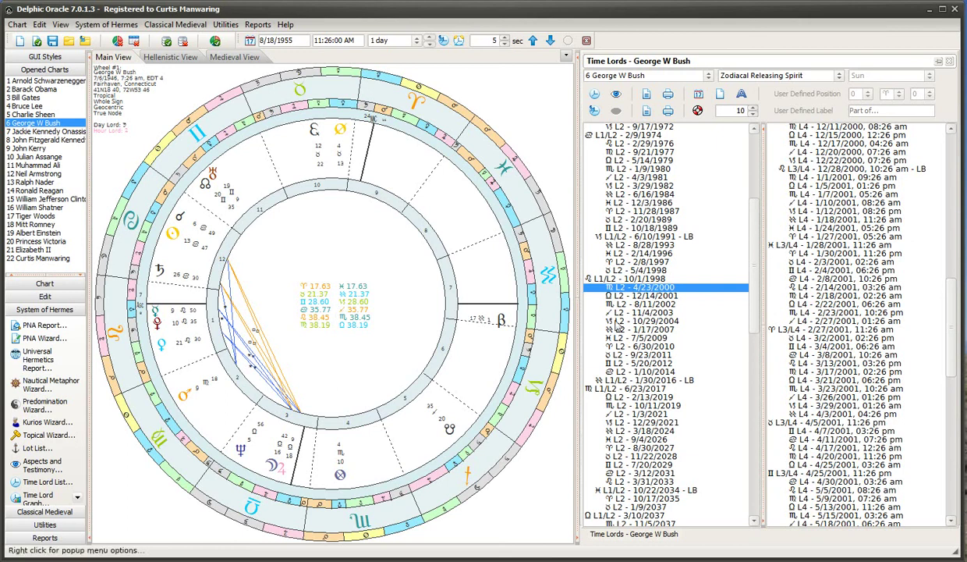
Step: List the sub-periods of the Cancer L2 period starting 1/10/2014 and display its first L3/L4 sub-period on the wheel
left_click(655, 281)
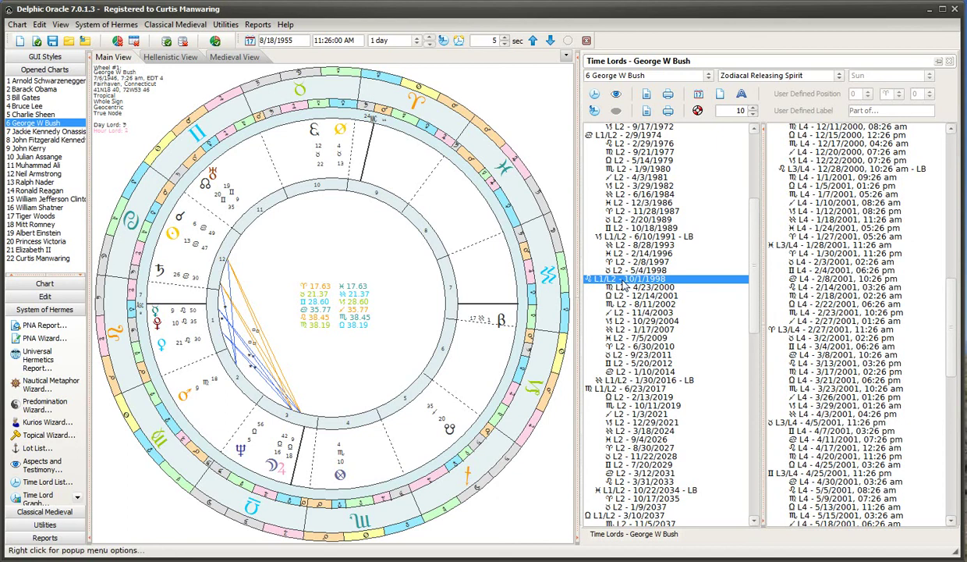
left_click(690, 373)
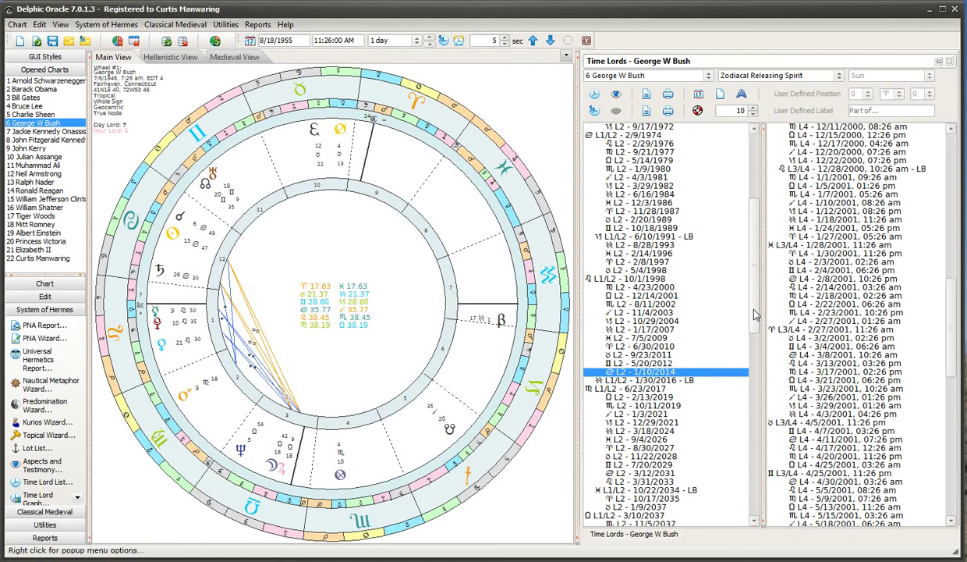
double_click(685, 374)
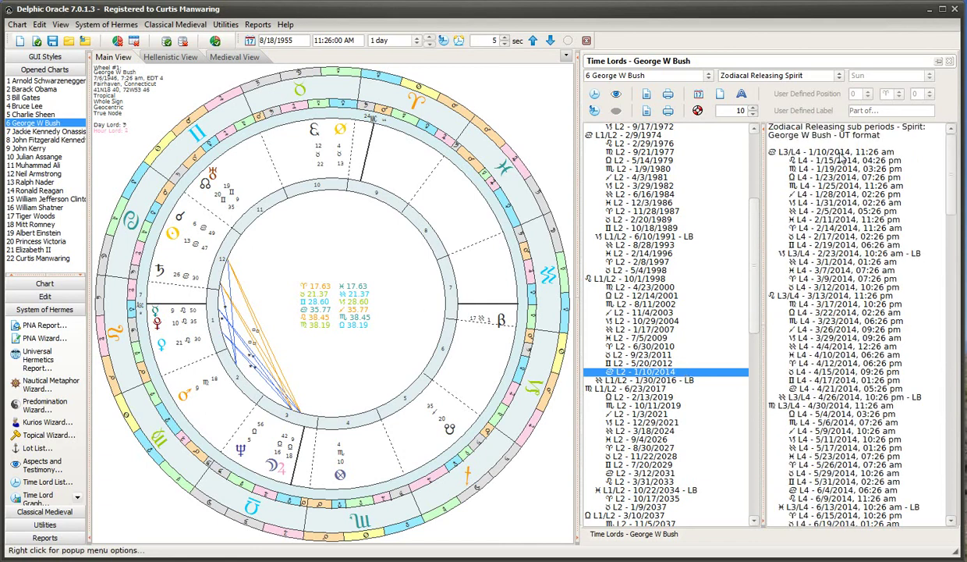
double_click(842, 153)
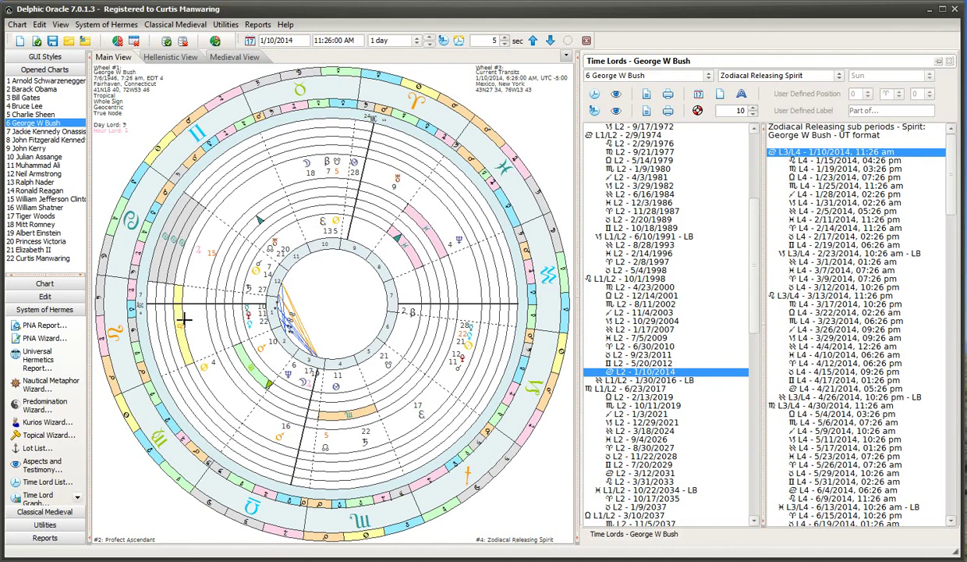
Step: Inspect the time-lord and transit rings on the wheel and list the sub-periods of the Leo L1/L2 period starting 10/1/1998 again
mouse_move(185, 322)
mouse_move(180, 239)
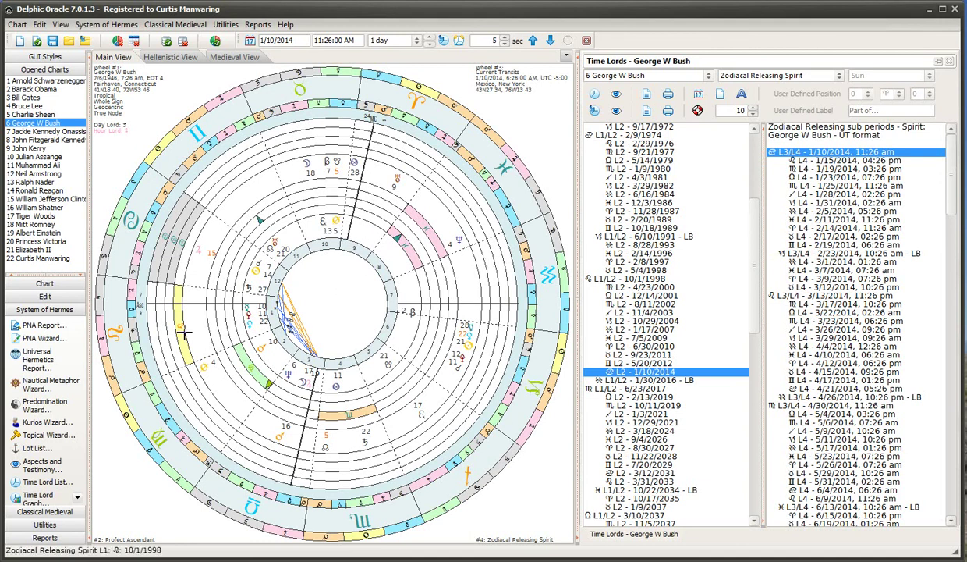
mouse_move(256, 366)
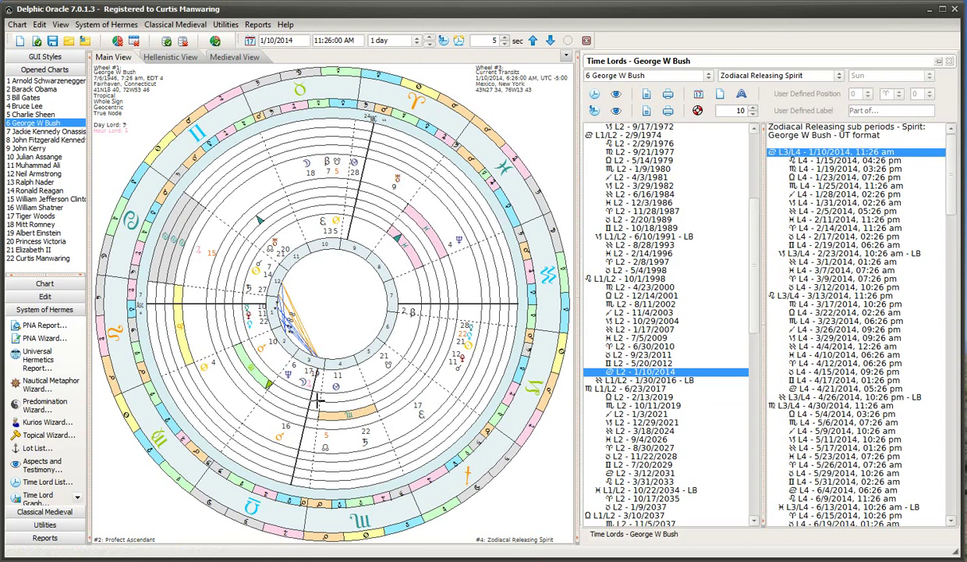
mouse_move(402, 239)
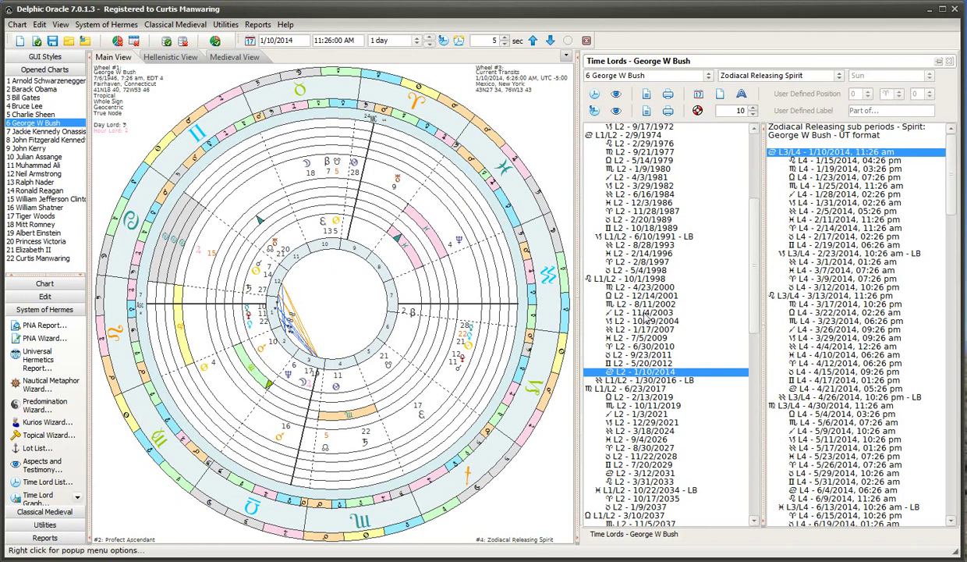
left_click(662, 280)
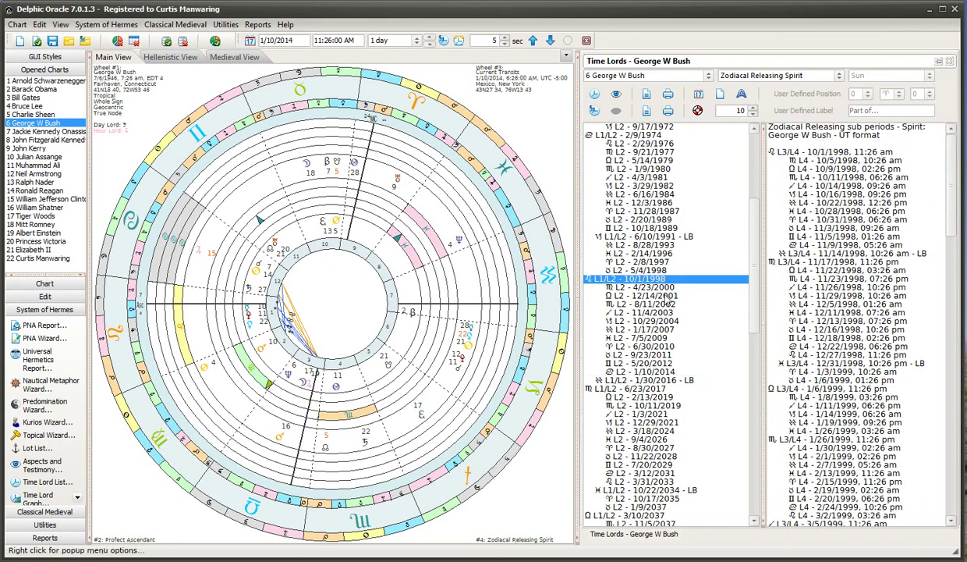
Step: Display the first L3/L4 sub-periods of the Scorpio L2 (8/11/2002) and Sagittarius L2 (11/4/2003) periods on the wheel
left_click(663, 304)
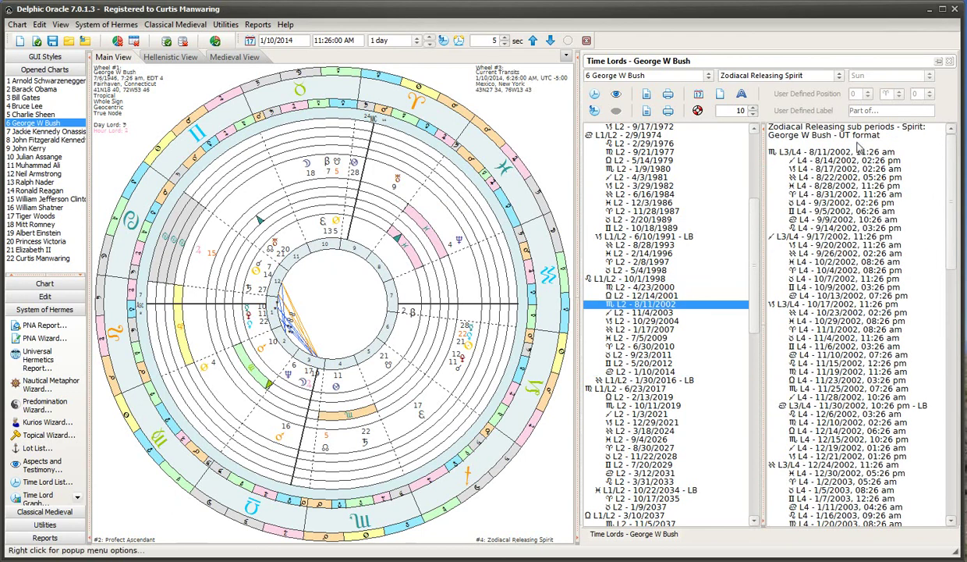
left_click(851, 153)
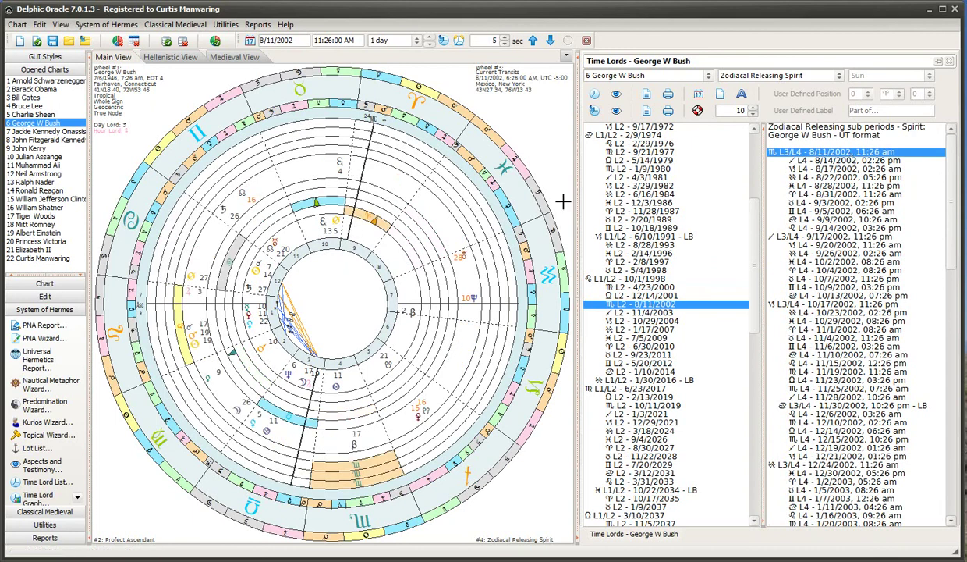
left_click(659, 313)
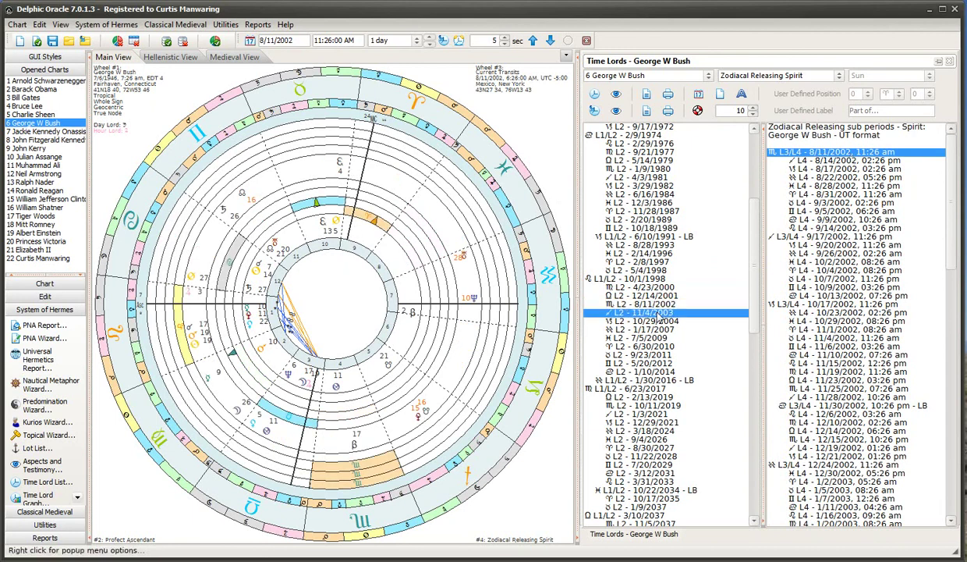
left_click(818, 154)
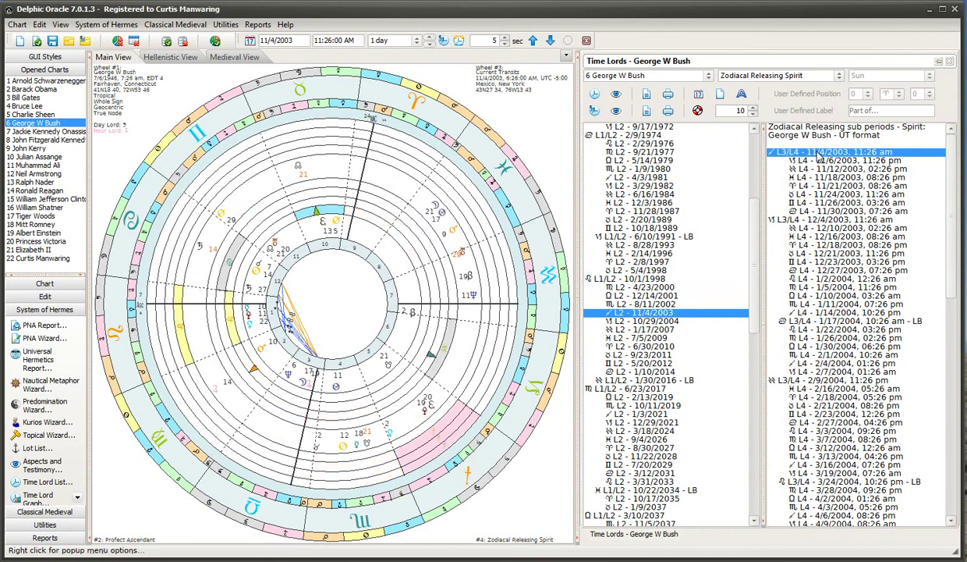
mouse_move(316, 211)
Step: List the sub-periods of the Virgo L2 period starting 4/23/2000 and review them through December 2001
left_click(648, 287)
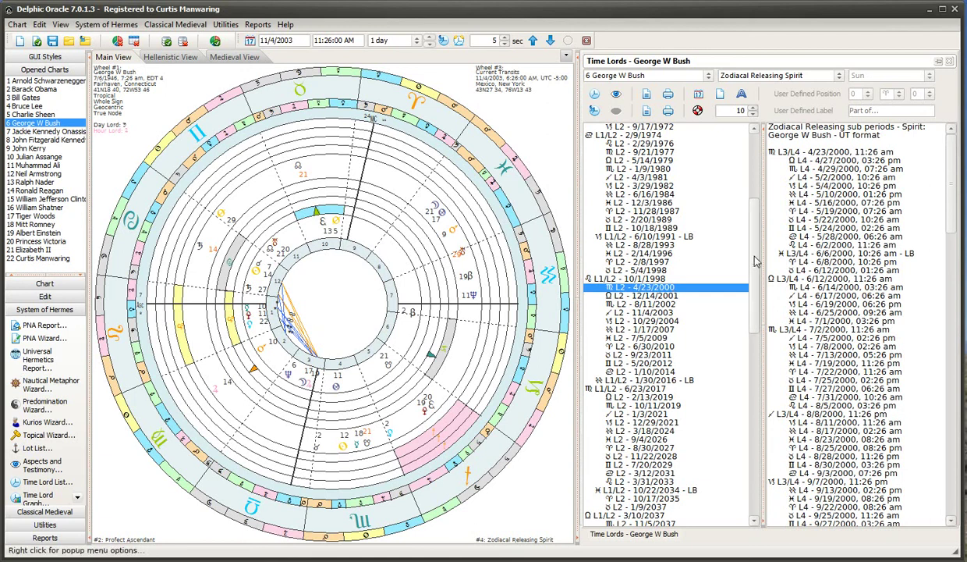
scroll(932, 184, "down", 6)
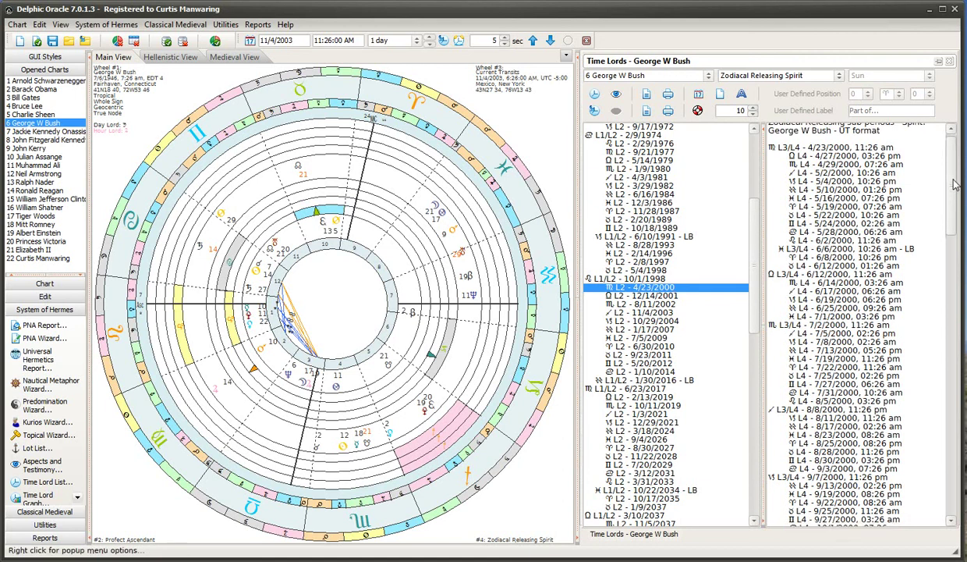
left_click_drag(958, 212, 965, 255)
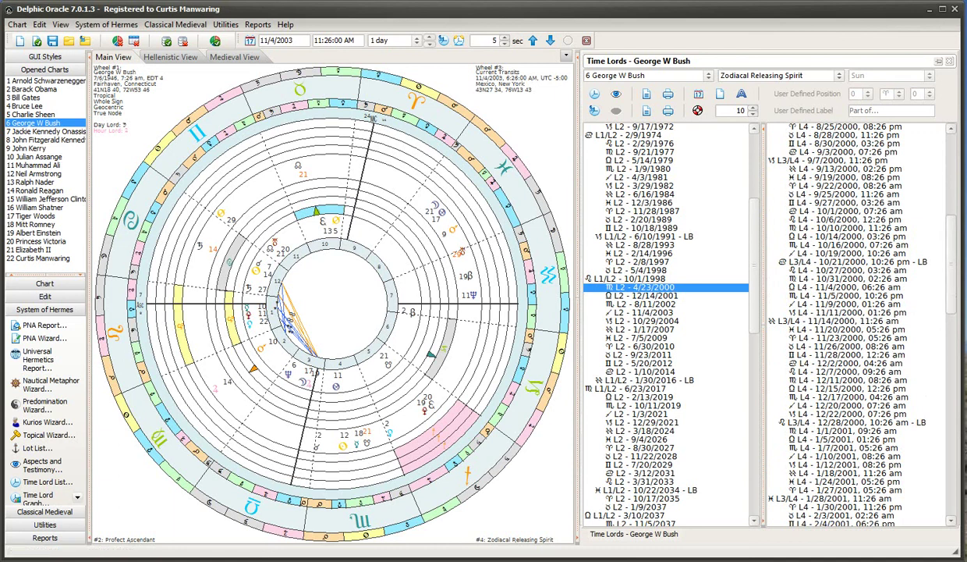
left_click_drag(953, 256, 964, 468)
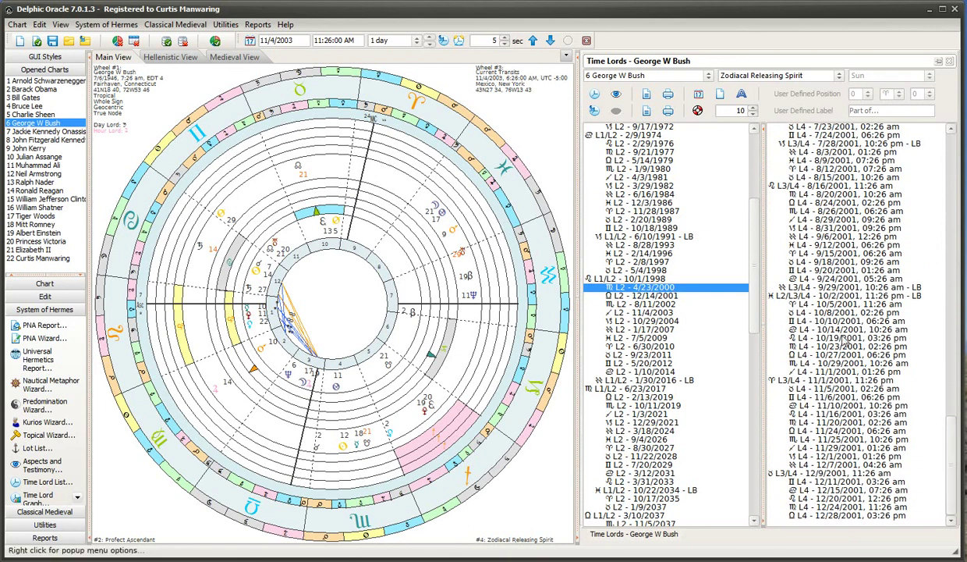
Step: Highlight the Leo L3/L4 sub-period of 8/16/2001 and display its Aquarius L4 sub-period starting 9/6/2001 on the wheel
left_click(843, 188)
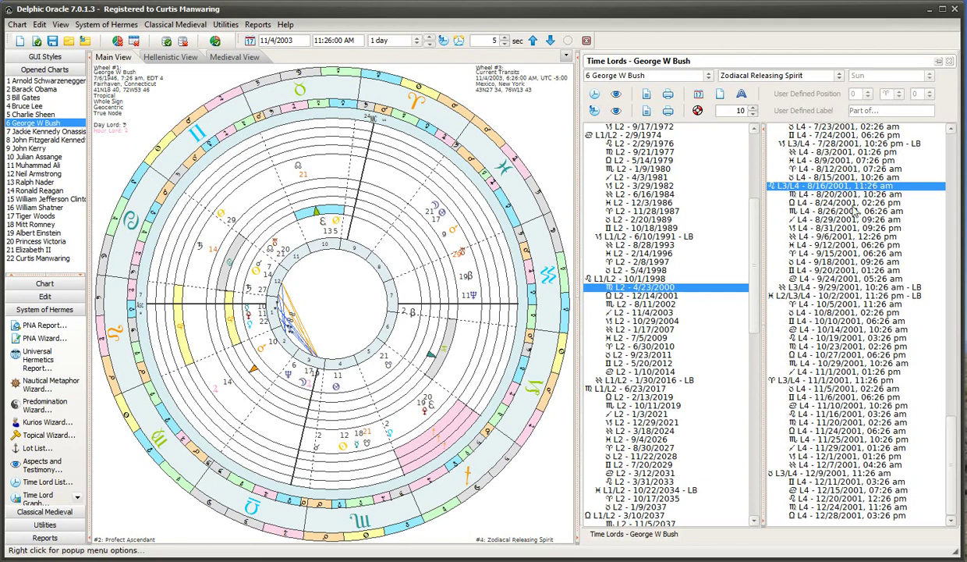
left_click(841, 238)
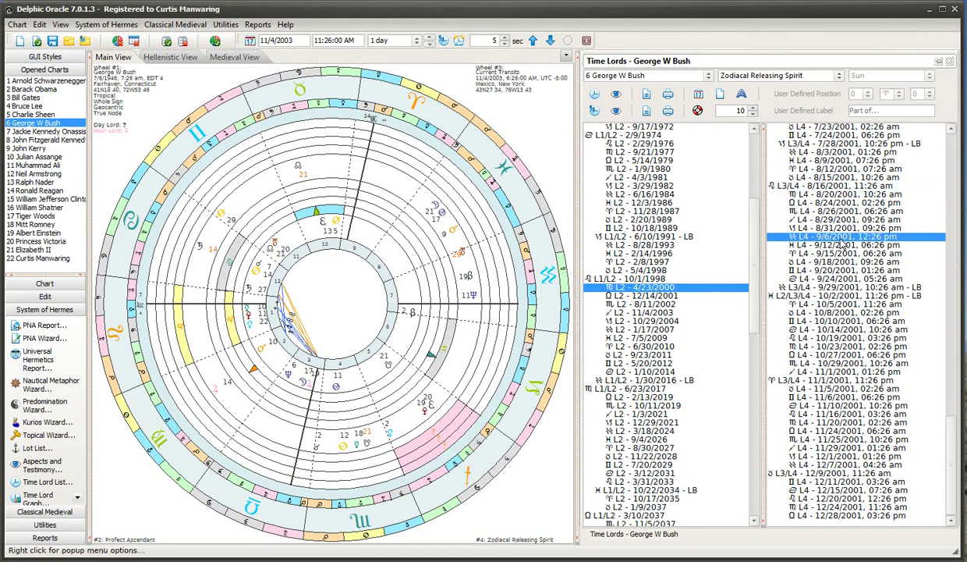
double_click(842, 243)
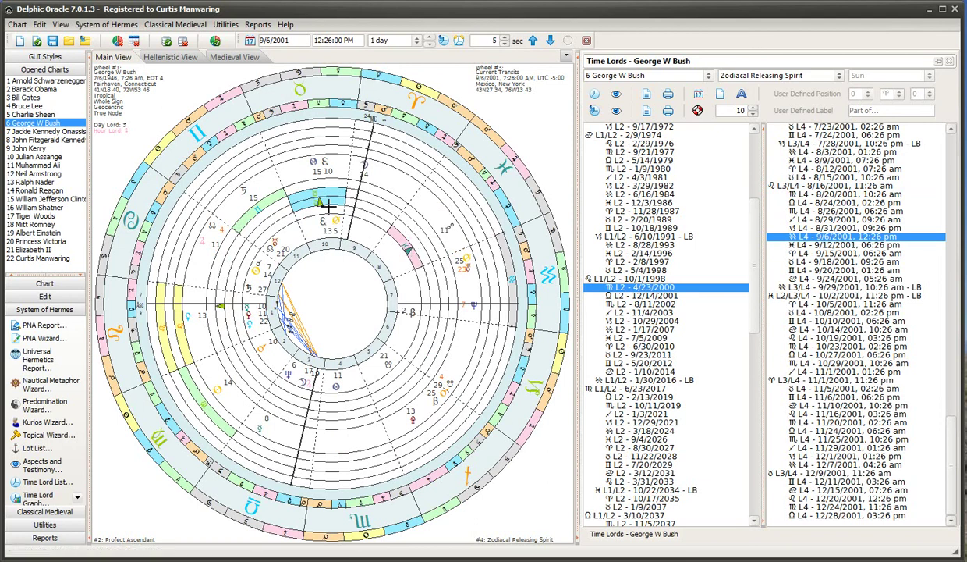
mouse_move(324, 202)
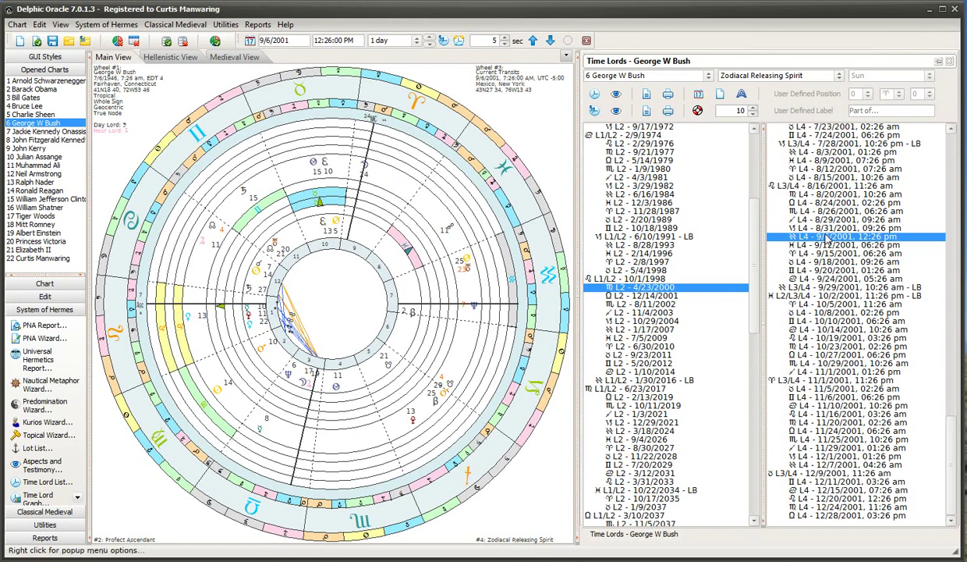
Step: Close the Time Lords list and open the auto-generated charts options beside the wheel
left_click(950, 62)
left_click(950, 61)
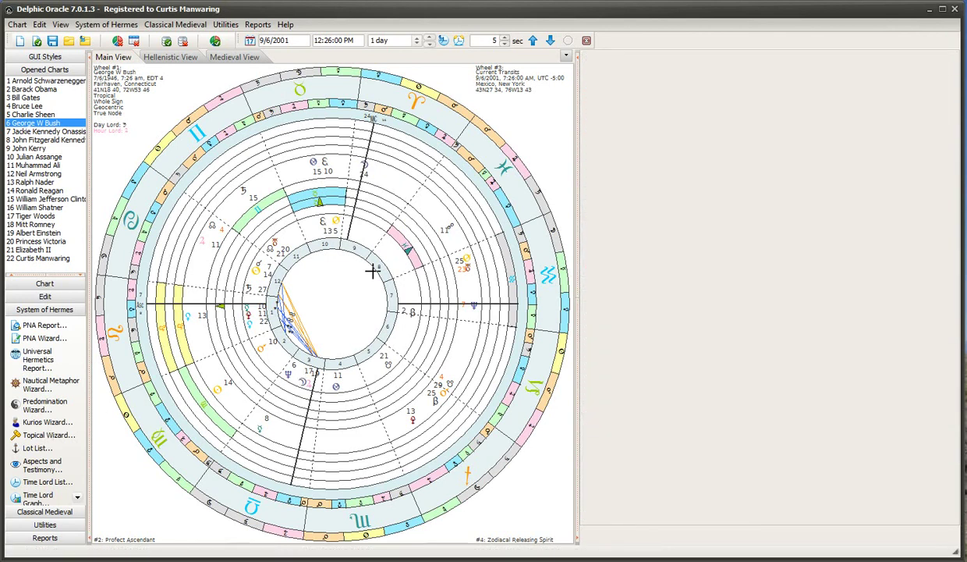
left_click(324, 314)
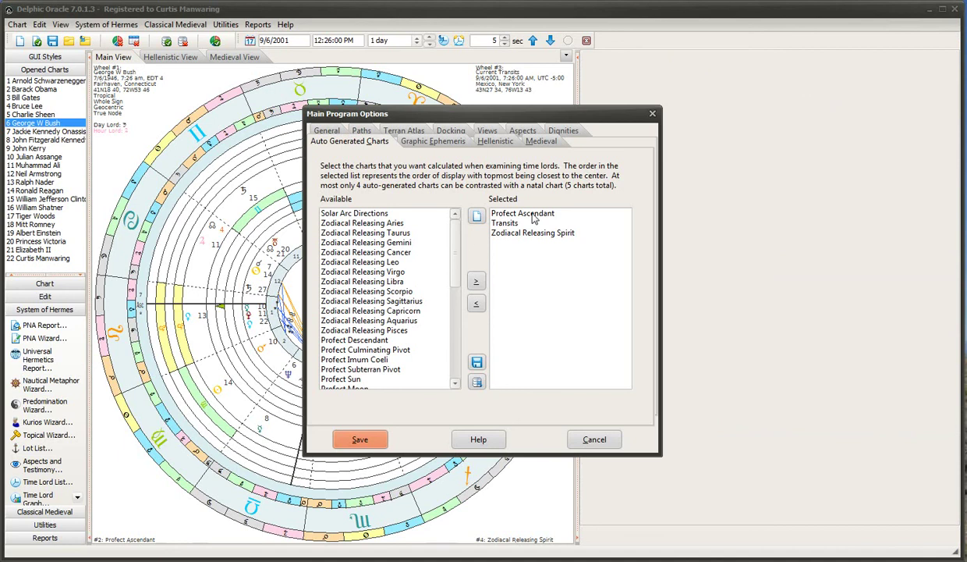
left_click_drag(431, 119, 710, 83)
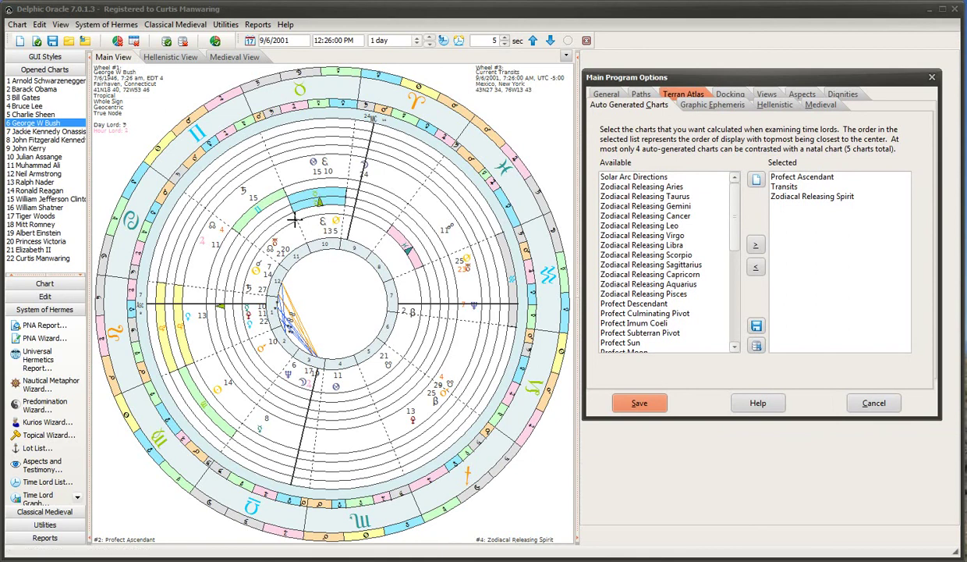
Step: Add Zodiacal Releasing Fortune to the selected auto-generated charts and save the selection as default
mouse_move(317, 184)
left_click_drag(738, 211, 736, 312)
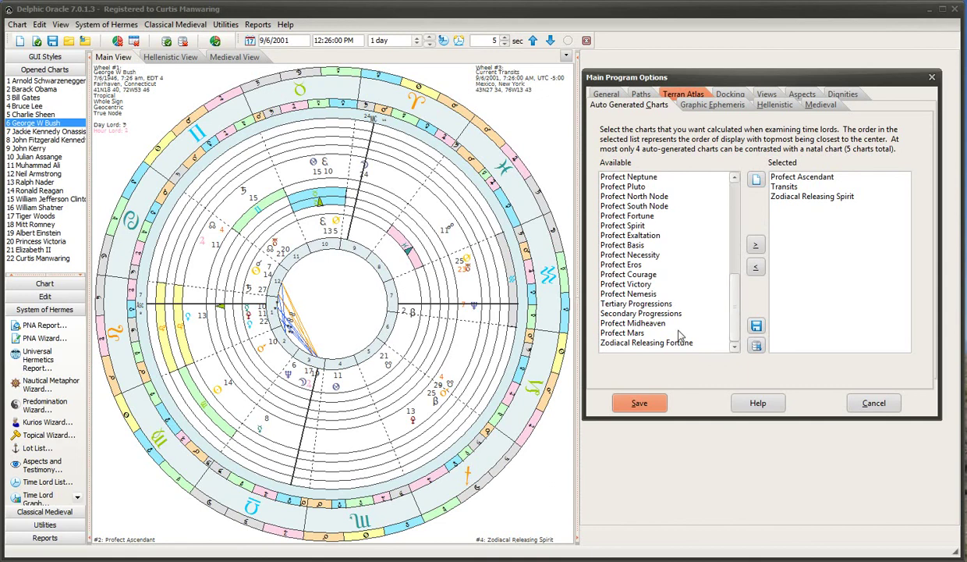
double_click(652, 341)
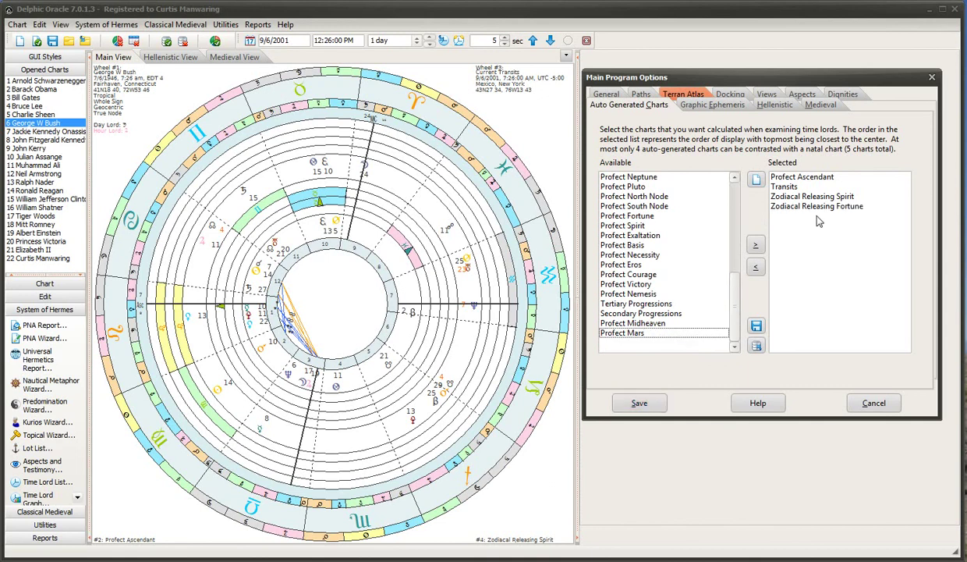
left_click(756, 328)
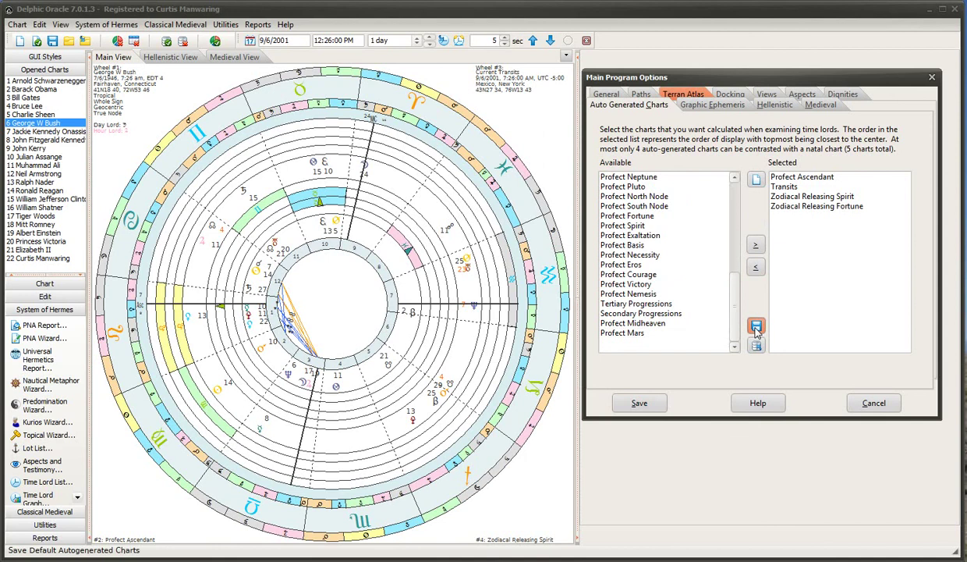
left_click(643, 403)
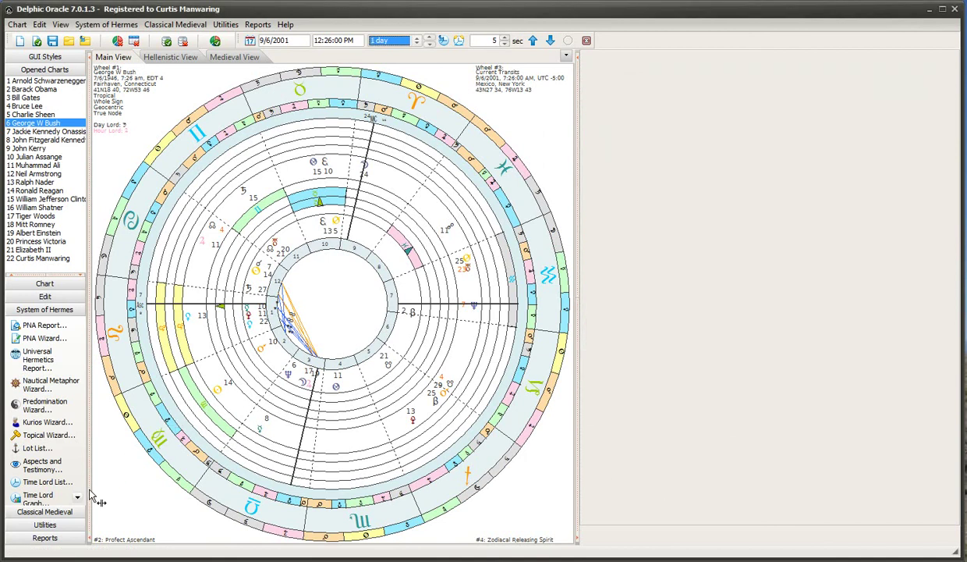
Step: Open the time lord graph and load the saved Valens Extended theme in its graph settings
left_click(37, 498)
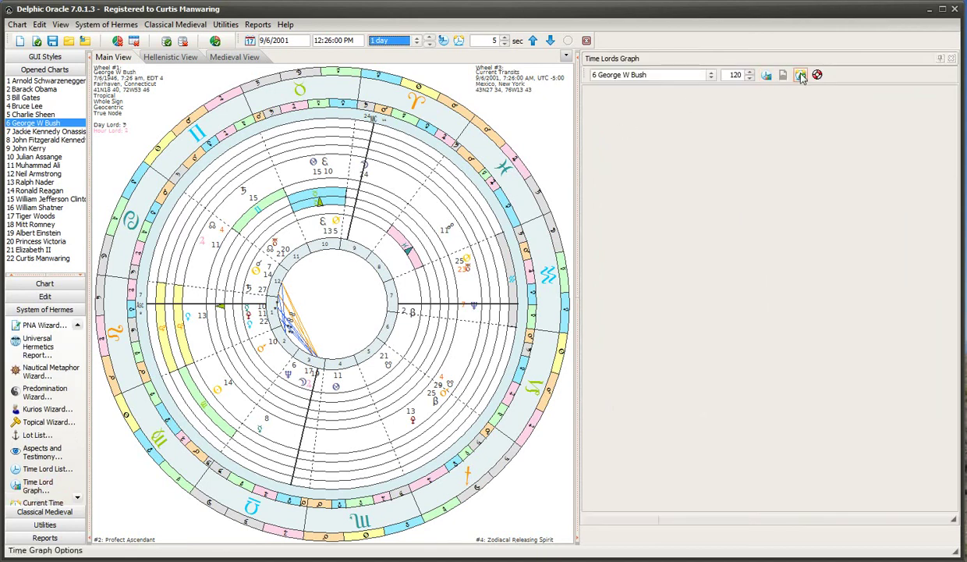
left_click(800, 75)
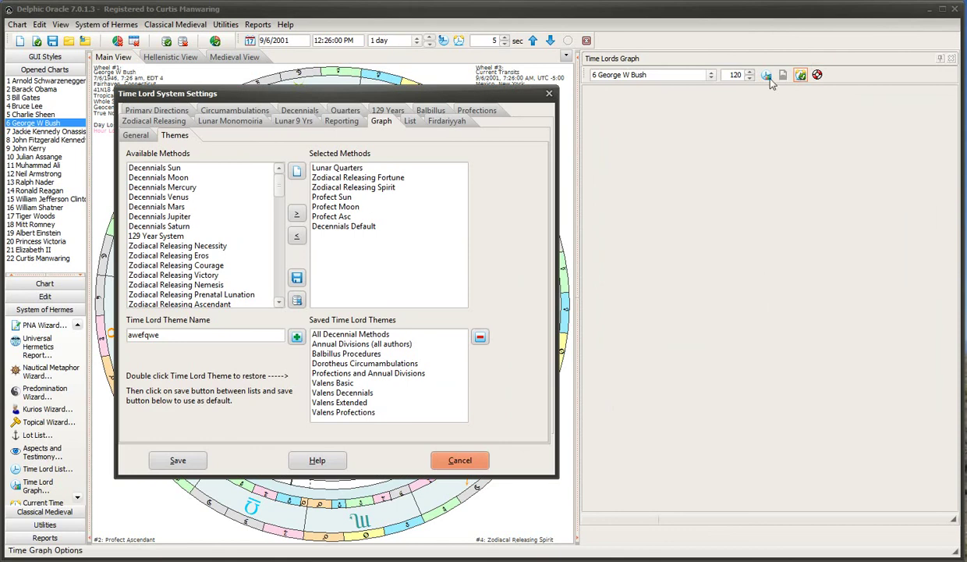
double_click(359, 402)
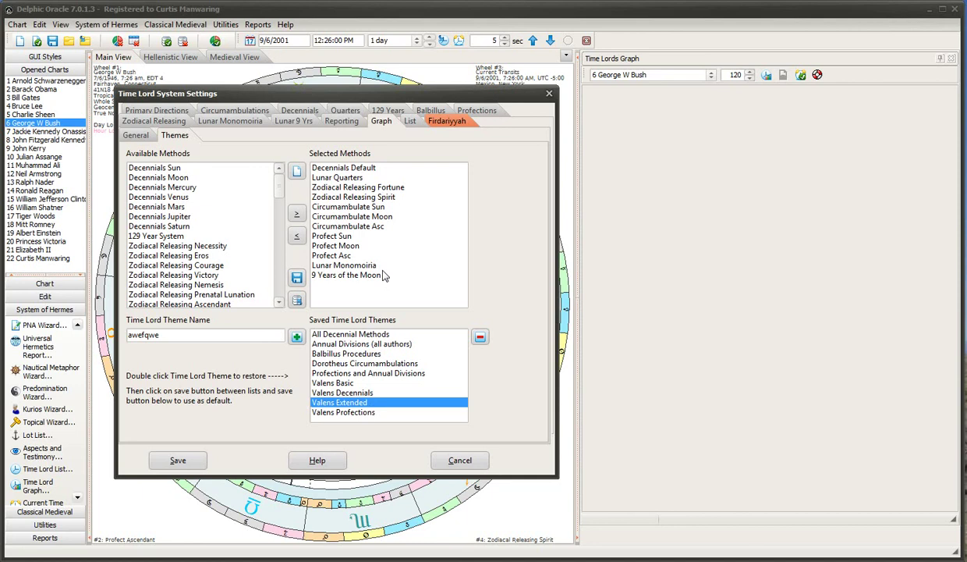
left_click(348, 168)
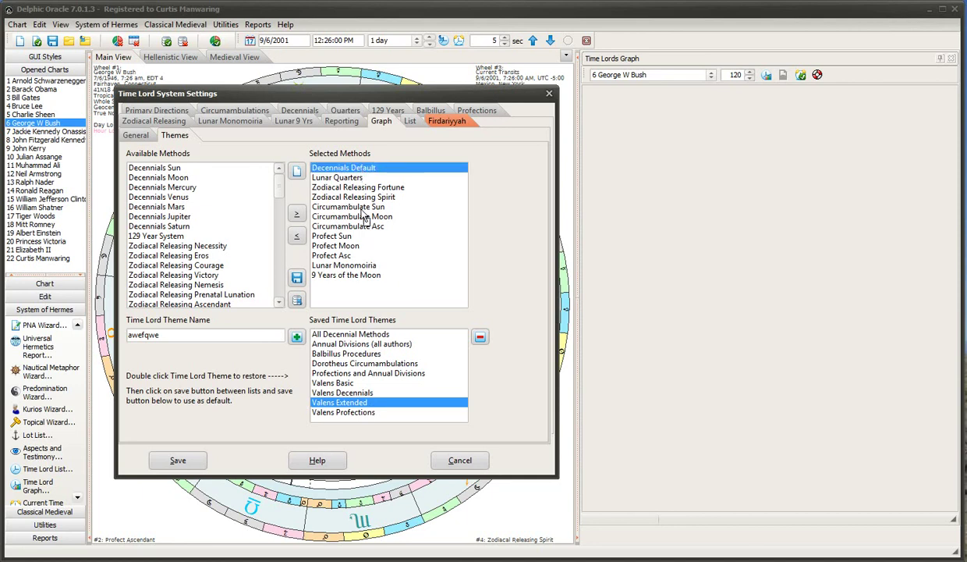
mouse_move(353, 170)
left_mouse_down()
mouse_move(354, 283)
mouse_move(358, 168)
mouse_move(366, 172)
left_mouse_up()
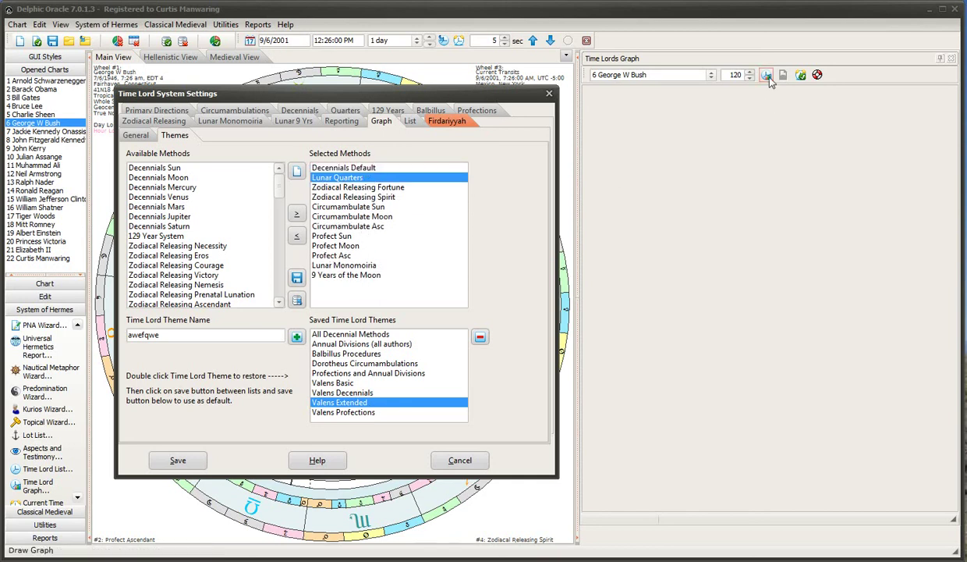
Step: Draw the time lord graph for George W Bush and save the Valens Extended methods as the default graph selection
left_click(767, 77)
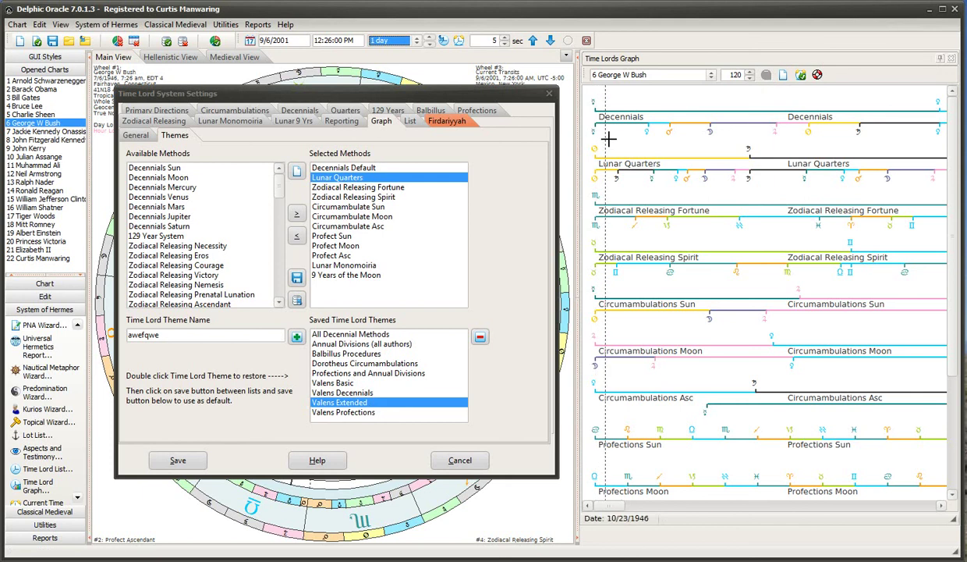
left_click(627, 219)
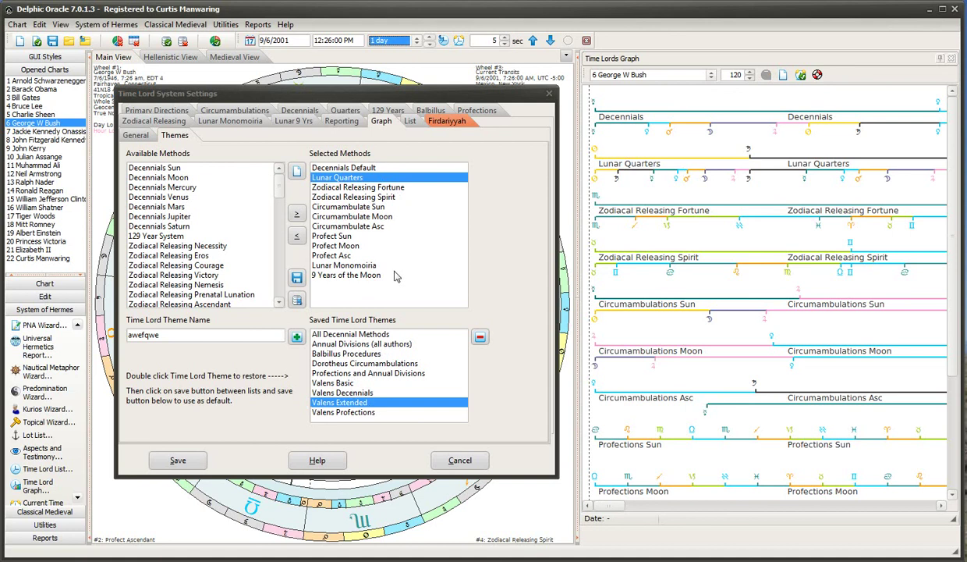
left_click(297, 279)
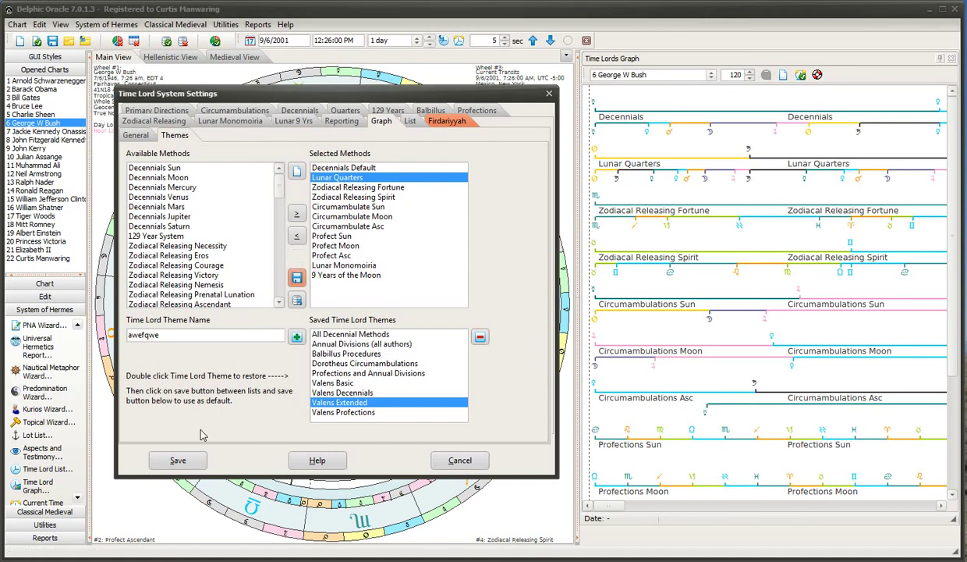
left_click(179, 460)
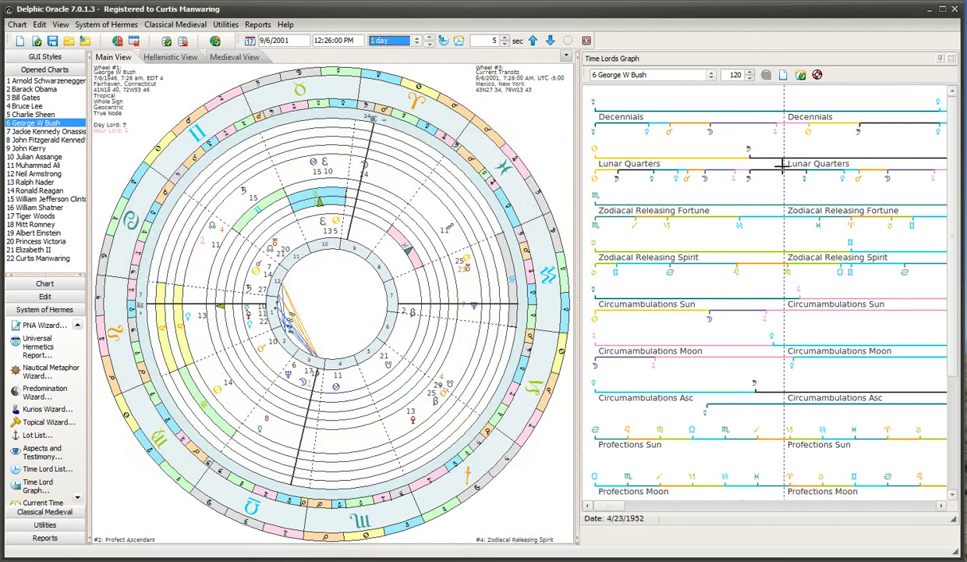
Step: Examine the Zodiacal Releasing Fortune period change around mid-1990 on the time lord graph
left_click(765, 506)
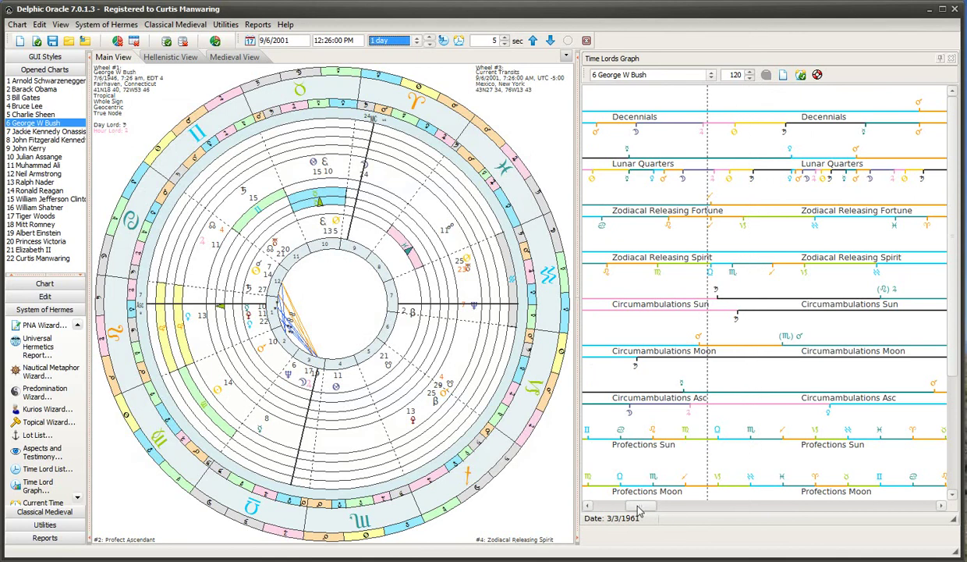
left_click_drag(638, 508, 721, 511)
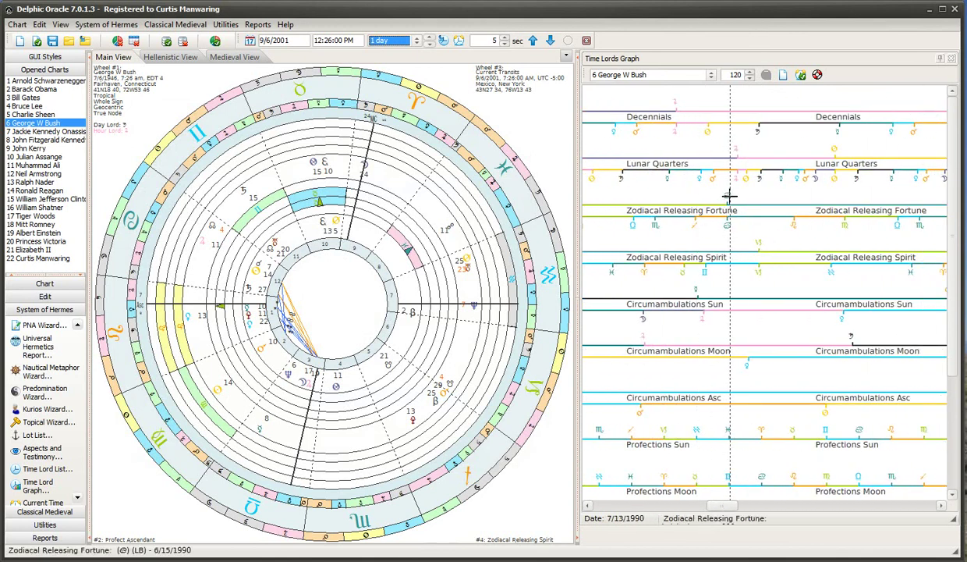
mouse_move(729, 196)
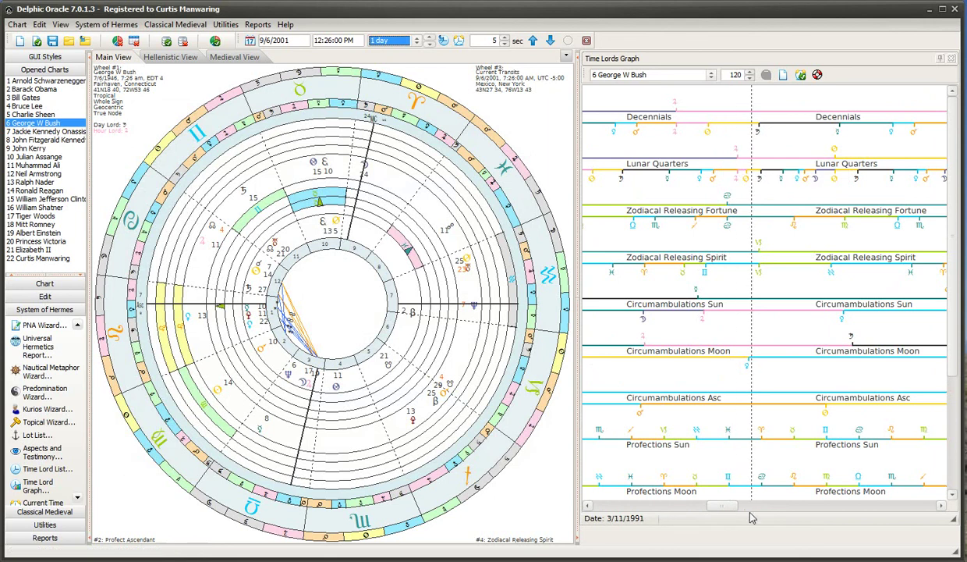
Step: Examine the Zodiacal Releasing Spirit period starts and the Sun's annual profections from 1998 to 2000 on the graph
left_click_drag(722, 507, 758, 513)
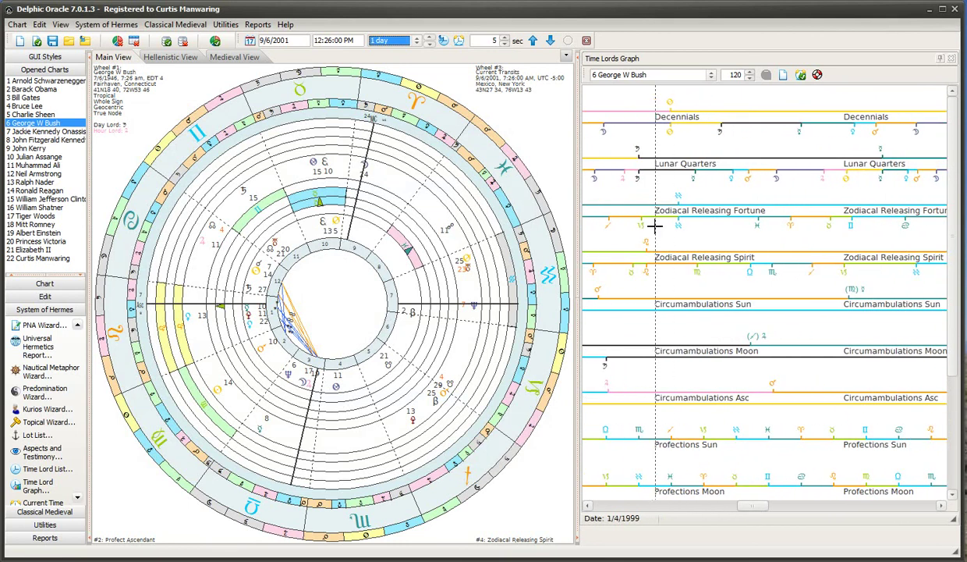
mouse_move(648, 242)
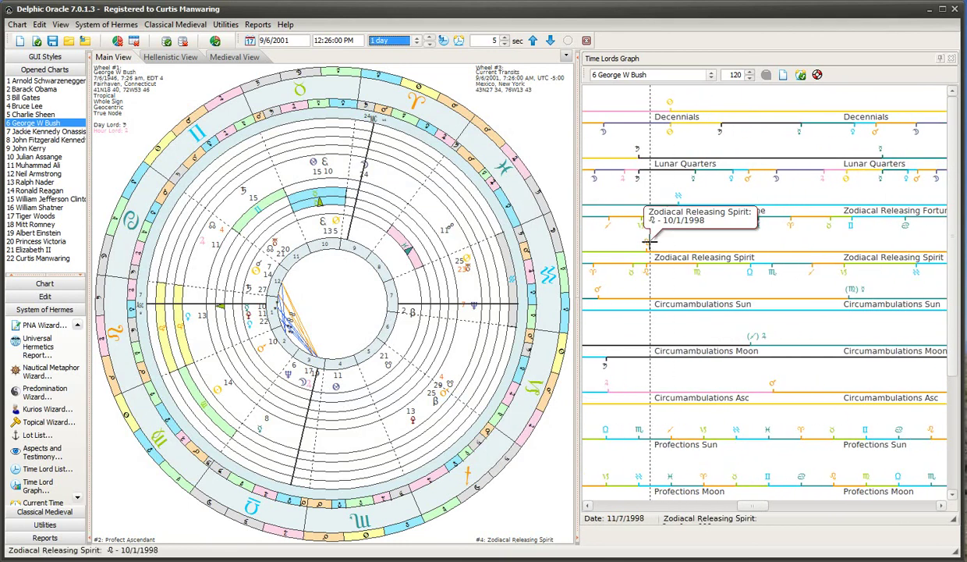
mouse_move(698, 271)
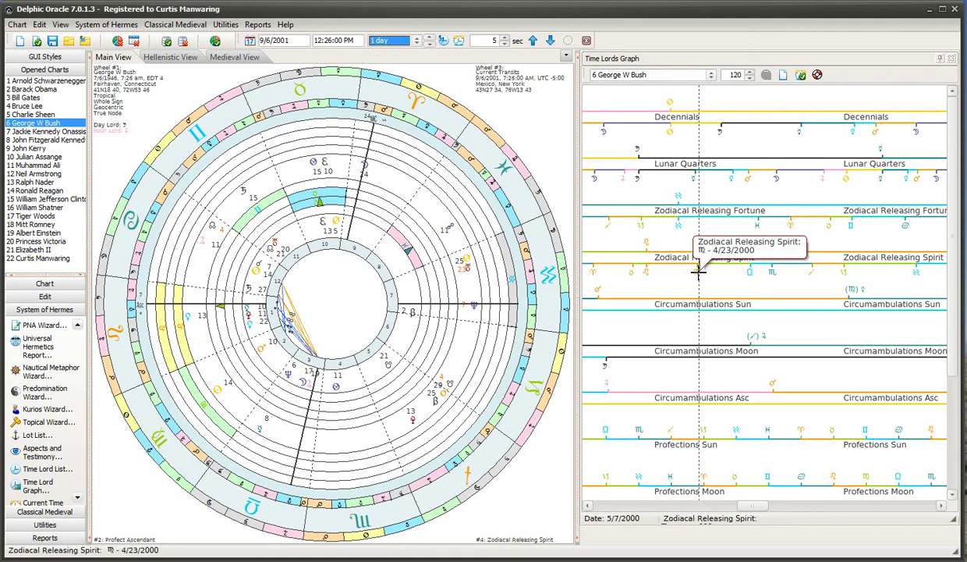
mouse_move(703, 430)
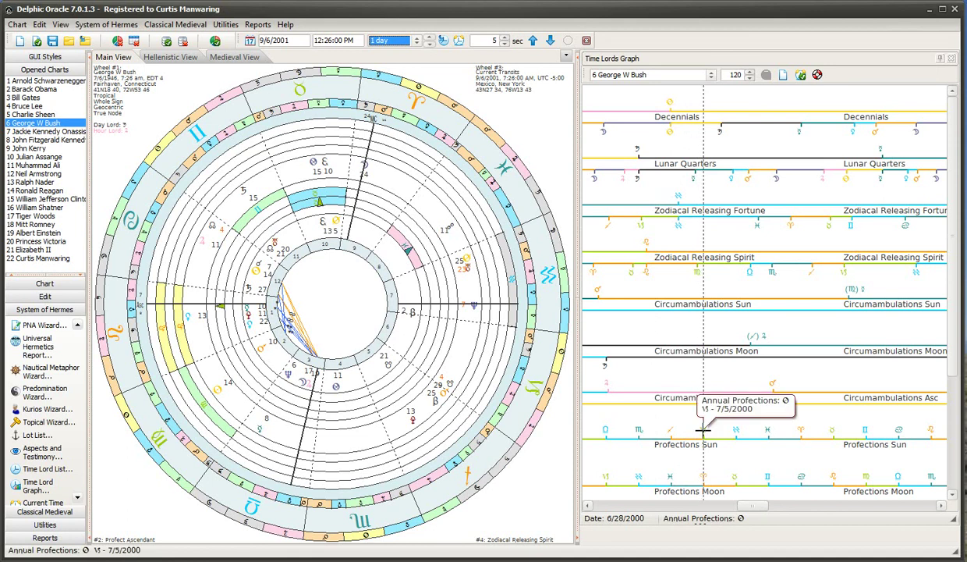
Step: Examine the time lord periods around 2000–2003 on the graph and chart the Zodiacal Releasing Spirit Libra period start of 12/14/2001
mouse_move(703, 472)
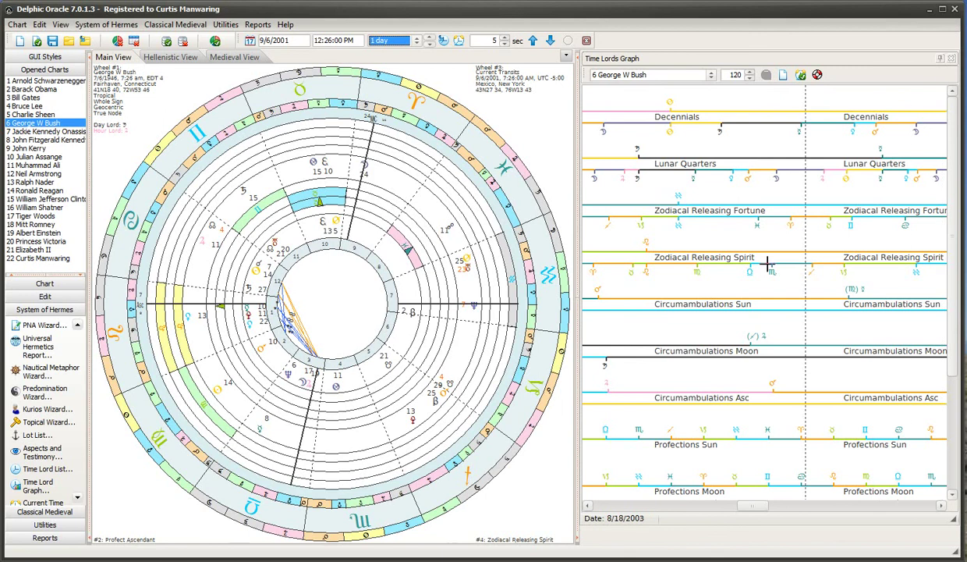
mouse_move(722, 133)
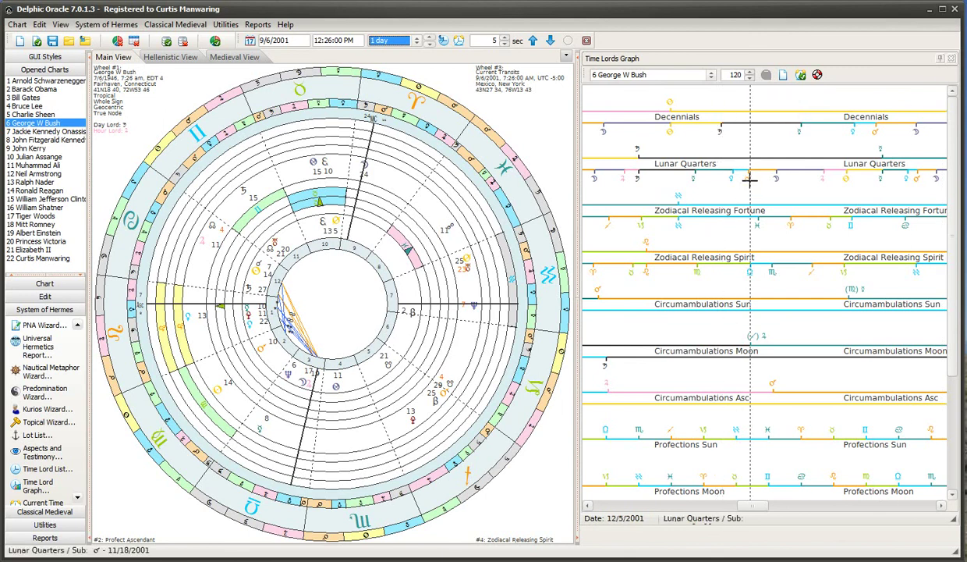
mouse_move(750, 181)
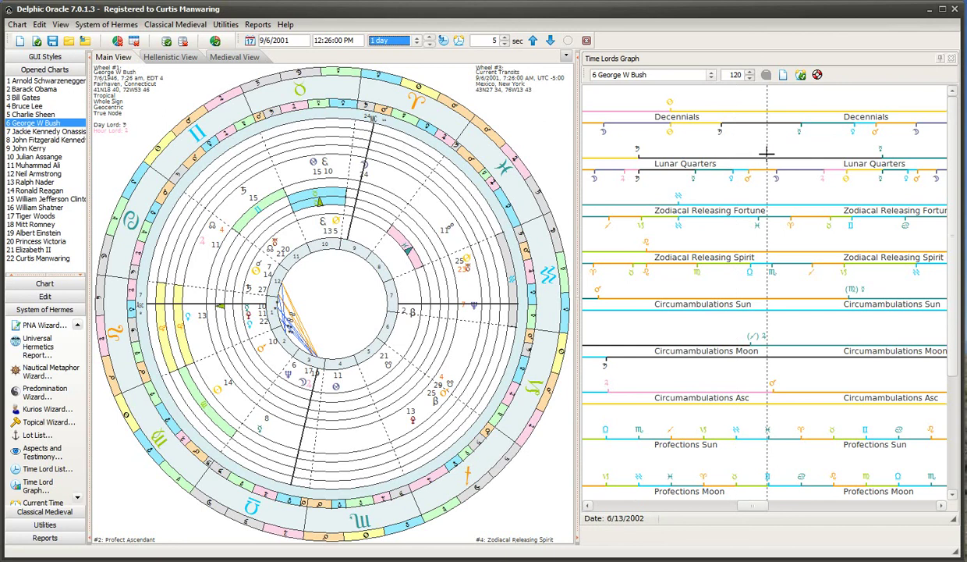
scroll(767, 154, "down", 1)
scroll(766, 153, "up", 1)
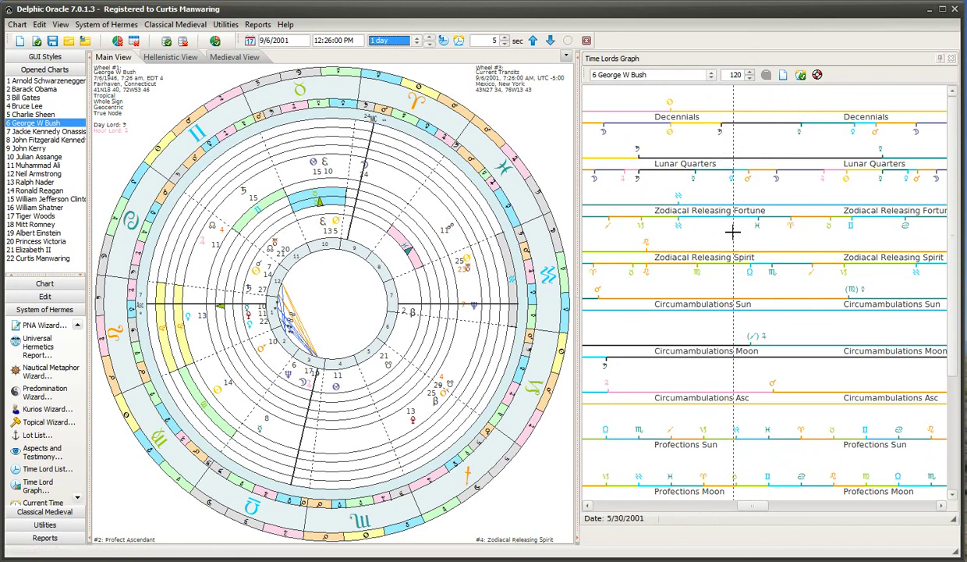
left_click(749, 273)
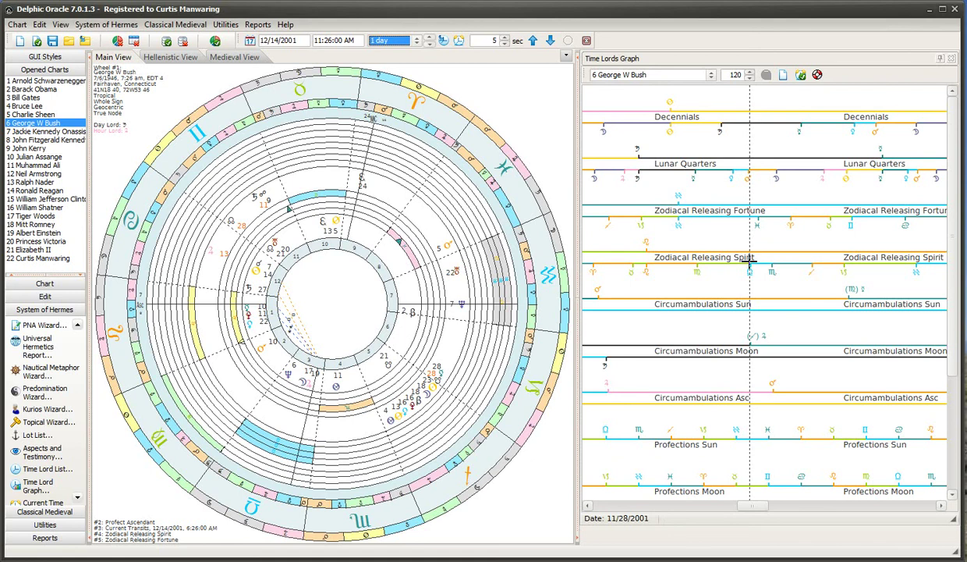
Step: Remove Zodiacal Releasing Spirit from the selected auto-generated charts and save the selection and program options
double_click(752, 260)
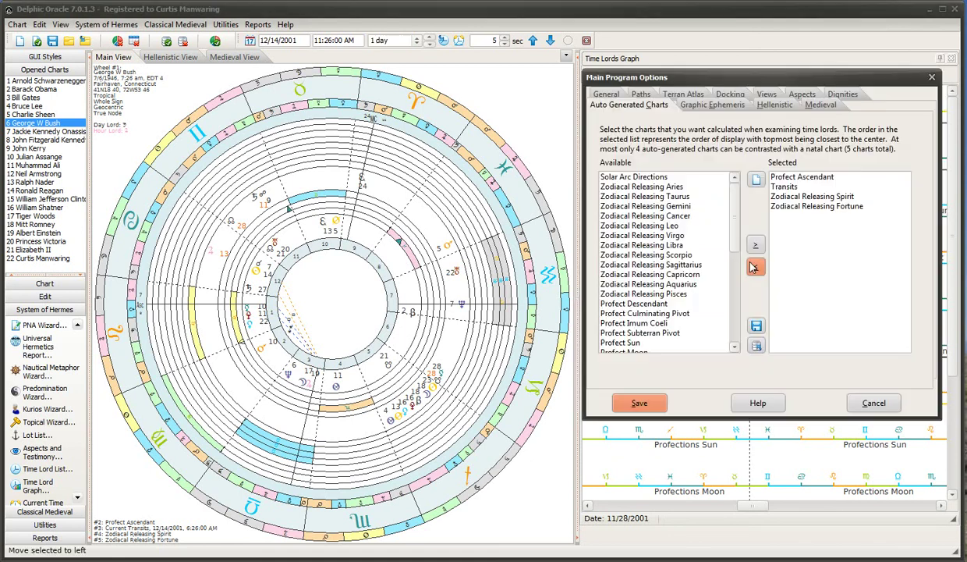
double_click(819, 197)
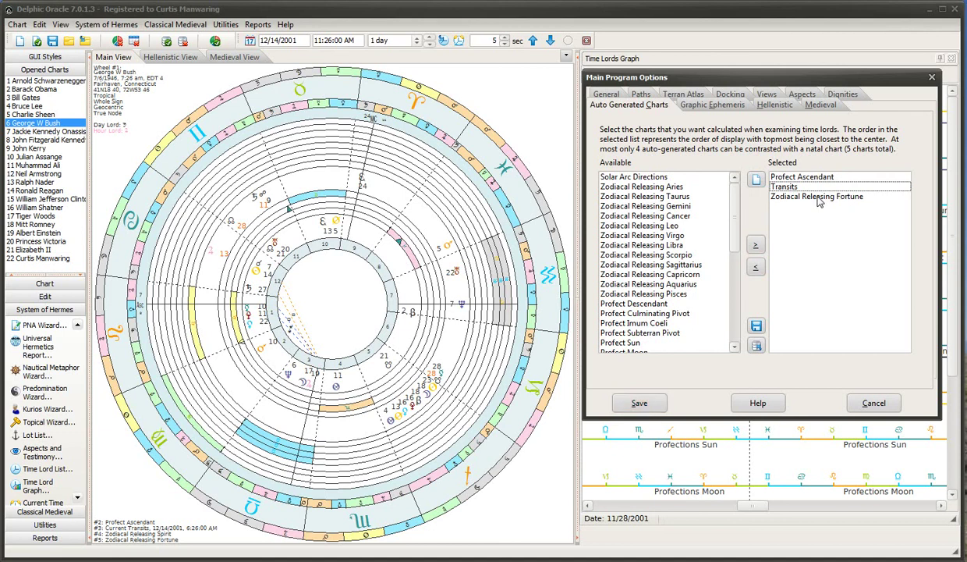
left_click(756, 327)
left_click(639, 403)
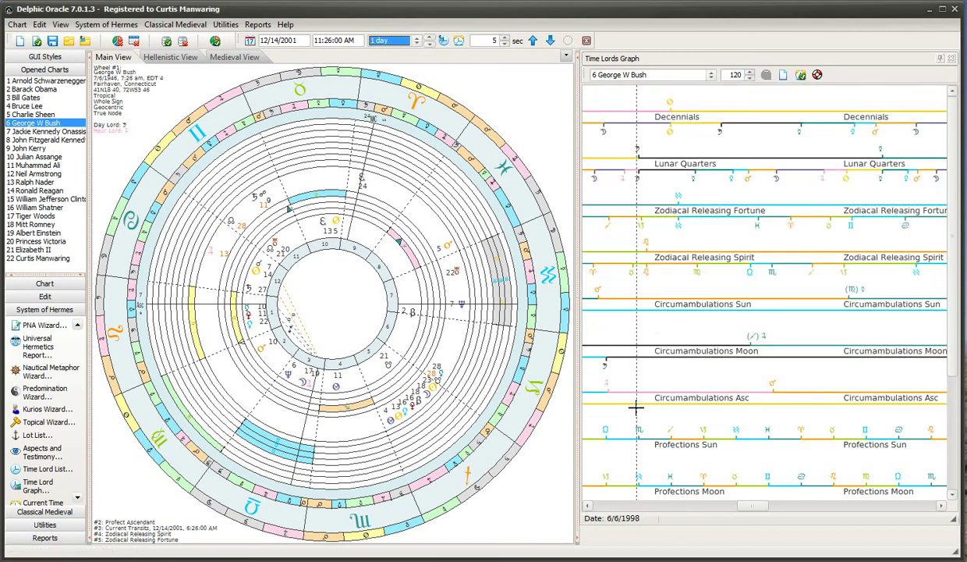
Step: Chart the Zodiacal Releasing Spirit Virgo period start of 4/23/2000 and the Decennials Saturn sub-period start of 1/18/2001 from the graph
mouse_move(756, 225)
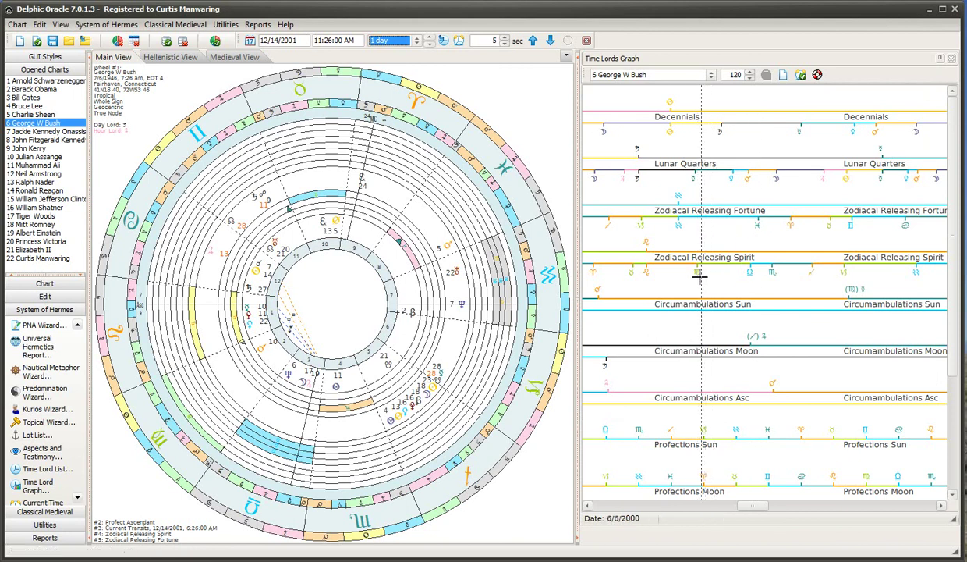
mouse_move(697, 273)
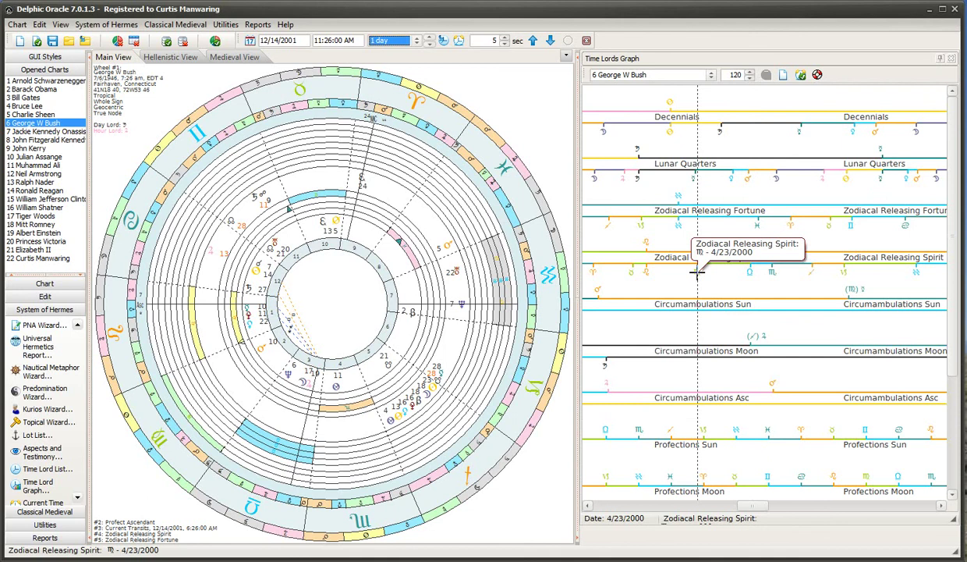
left_click(698, 273)
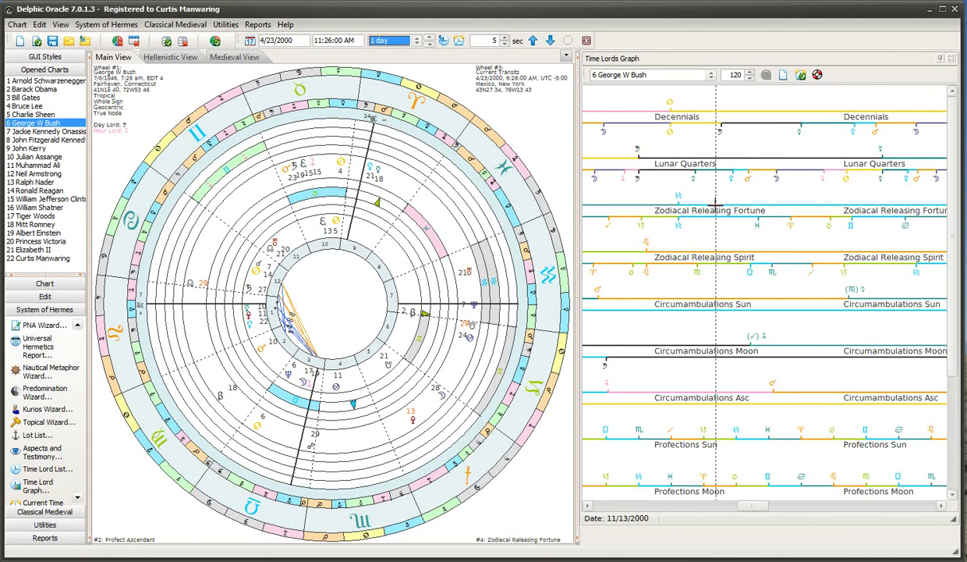
left_click(720, 131)
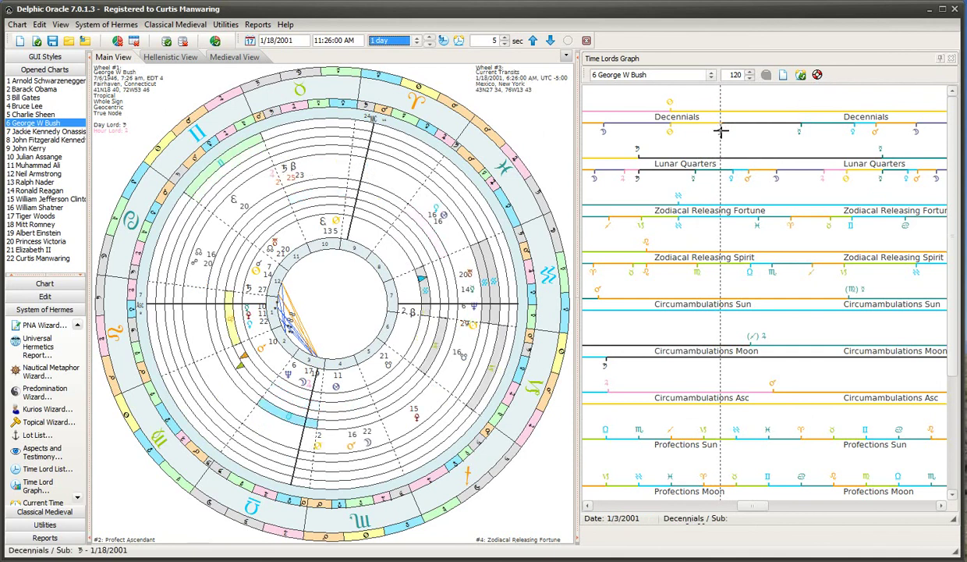
mouse_move(722, 131)
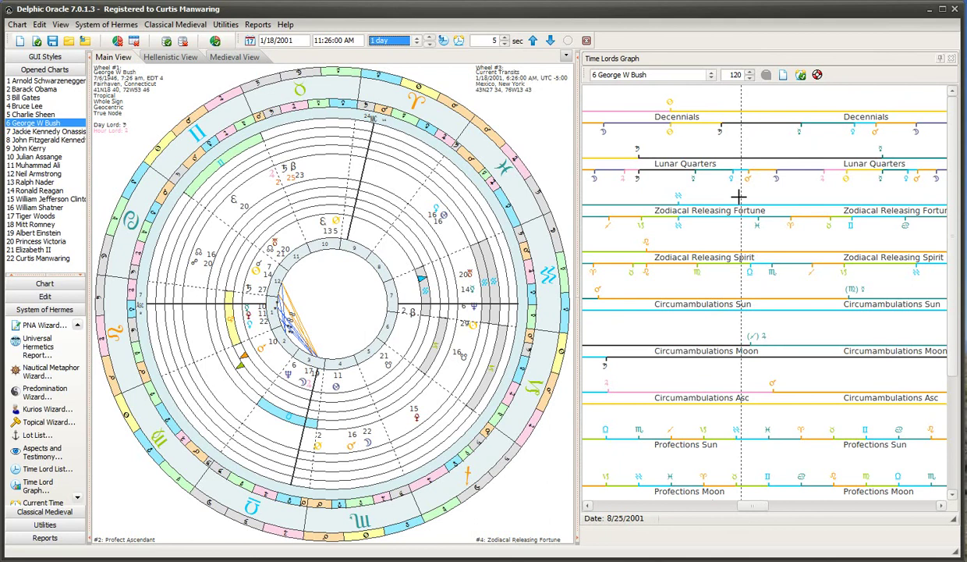
mouse_move(678, 194)
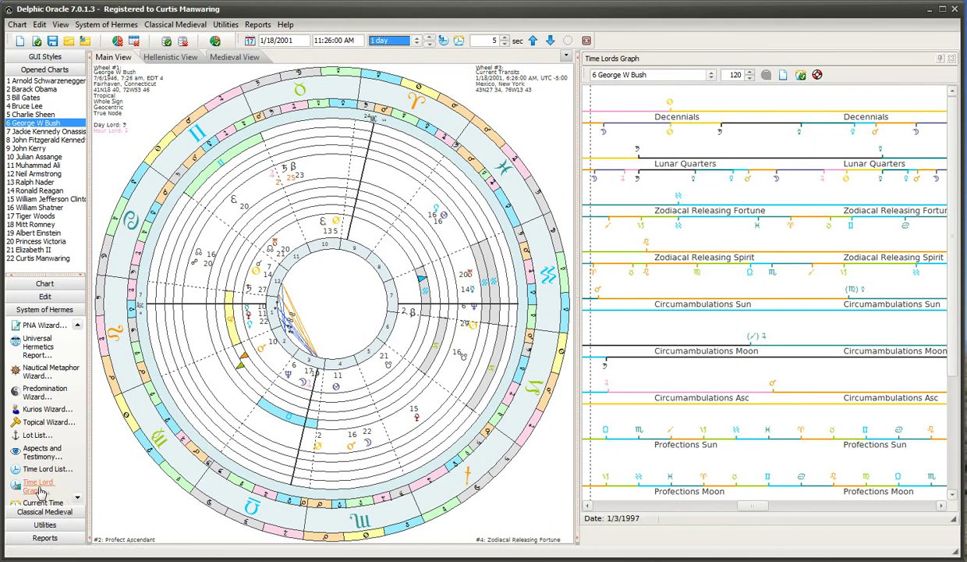
Step: Close the time lord graph and open the classical medieval Primary Directions for George W Bush
left_click(952, 59)
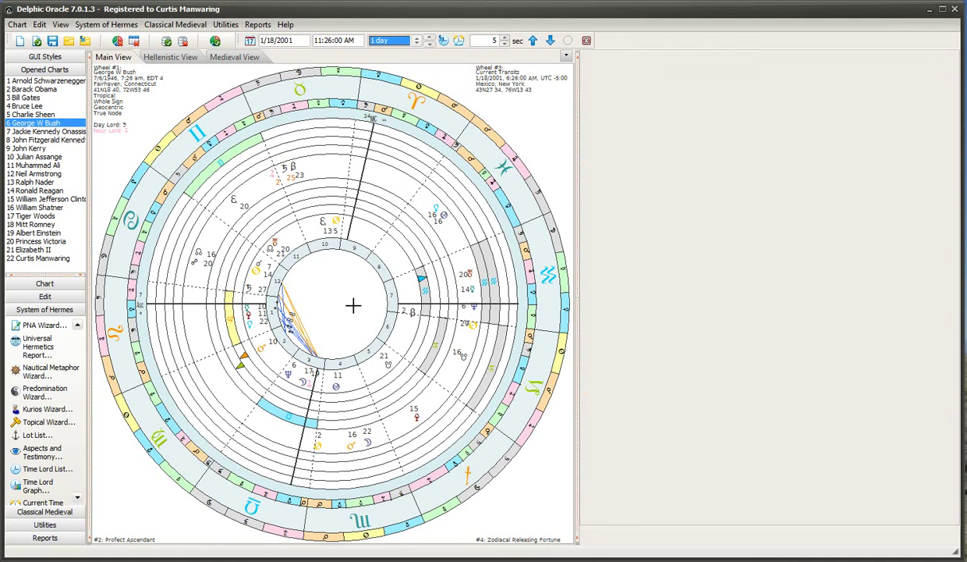
left_click(51, 512)
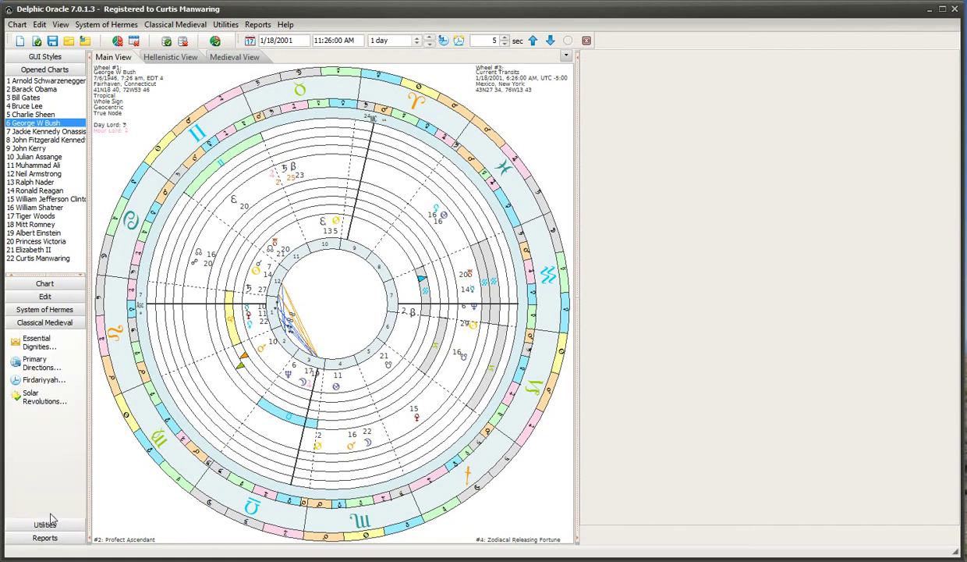
left_click(35, 363)
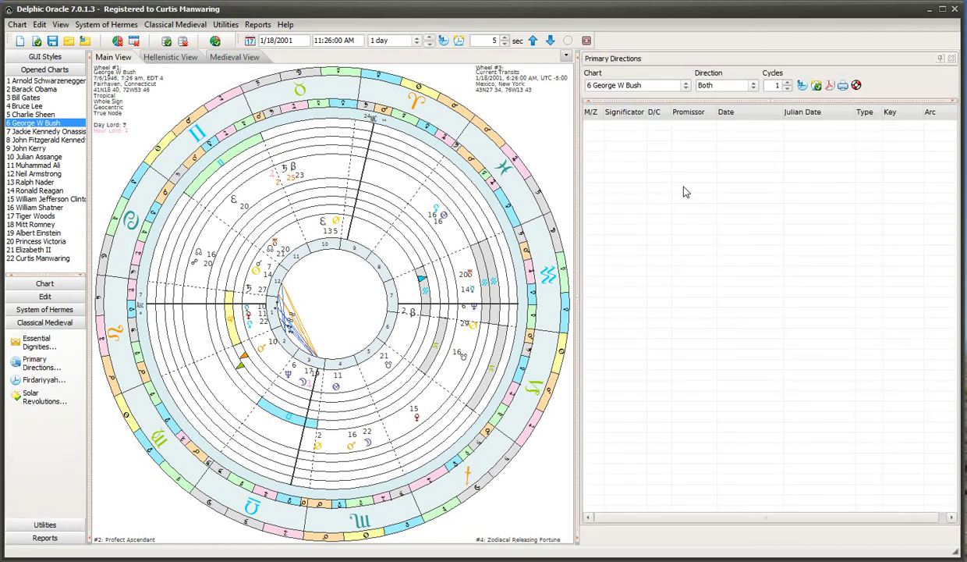
Step: Load the saved Ptolemy Sun through Bounds theme in the primary direction settings, check its selections, and save the settings
left_click(817, 86)
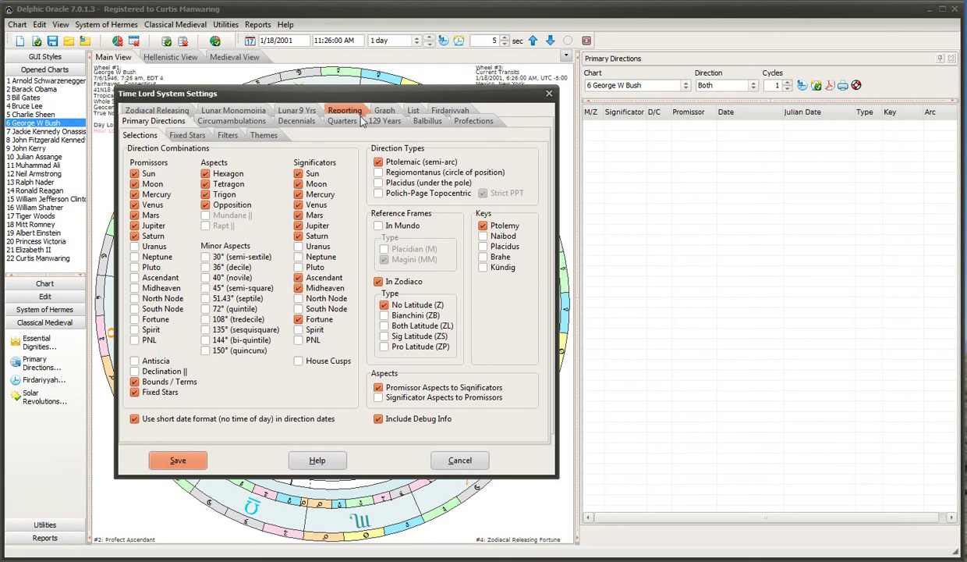
left_click(262, 136)
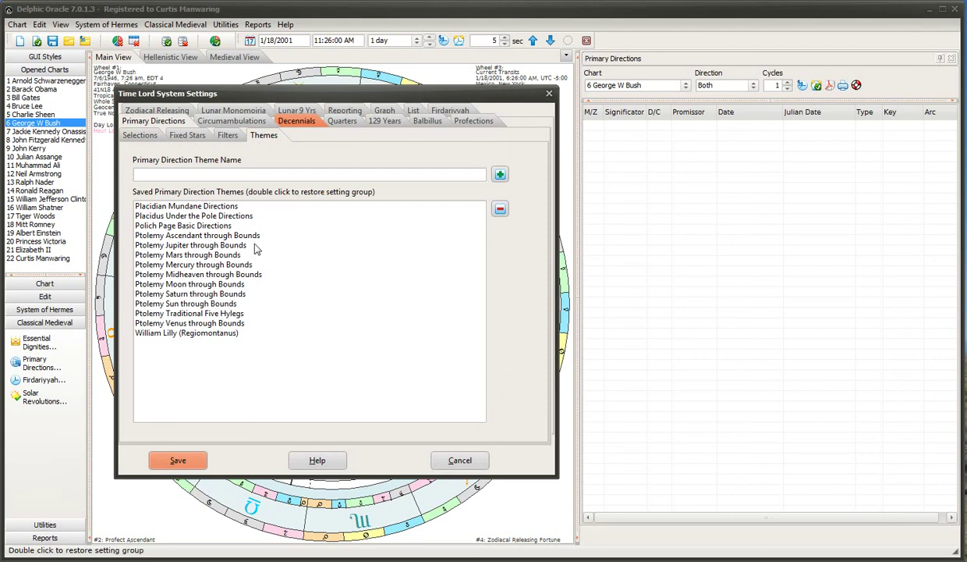
left_click(189, 305)
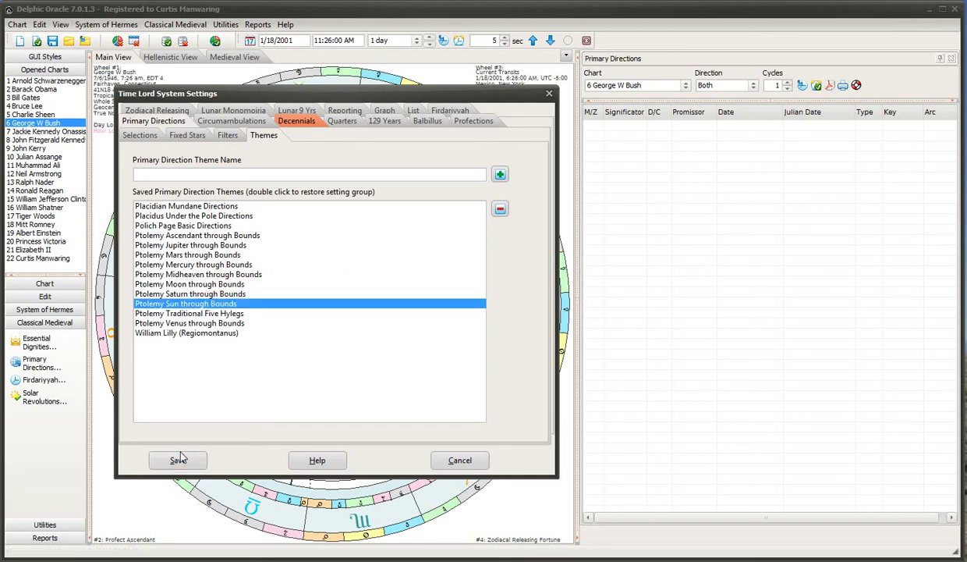
left_click(139, 136)
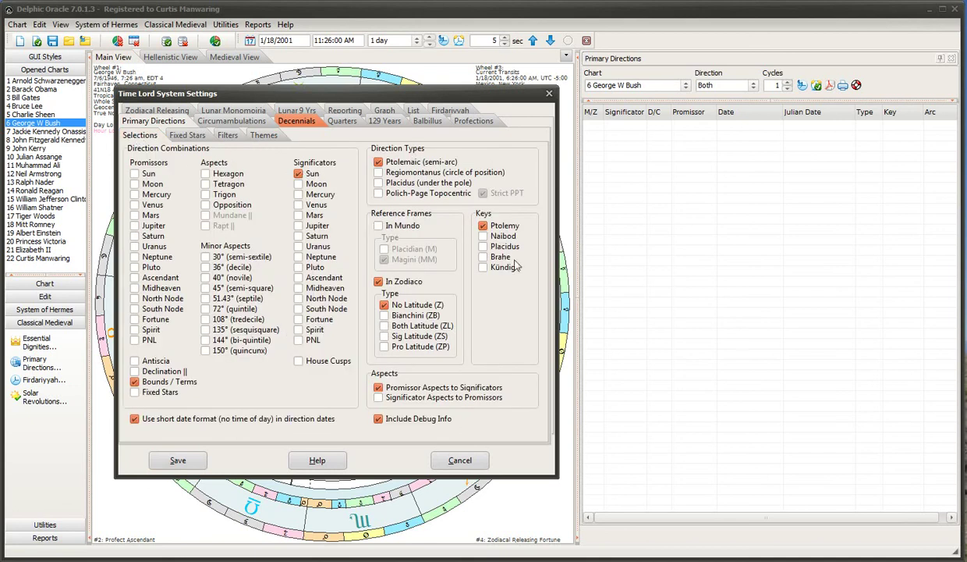
left_click(171, 461)
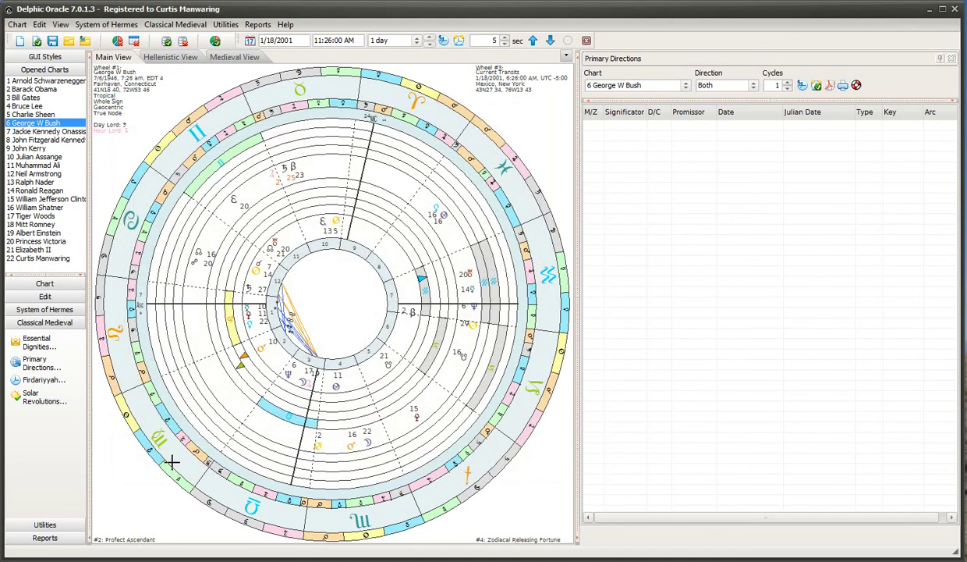
Step: Calculate the Sun's primary directions through the bounds and chart the direction dated 10/23/1994
left_click(803, 88)
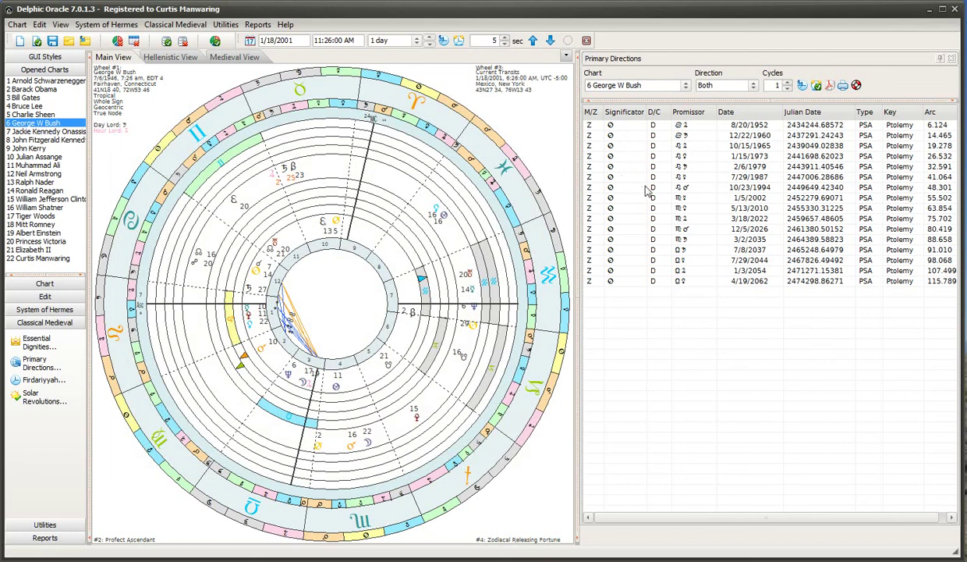
double_click(590, 188)
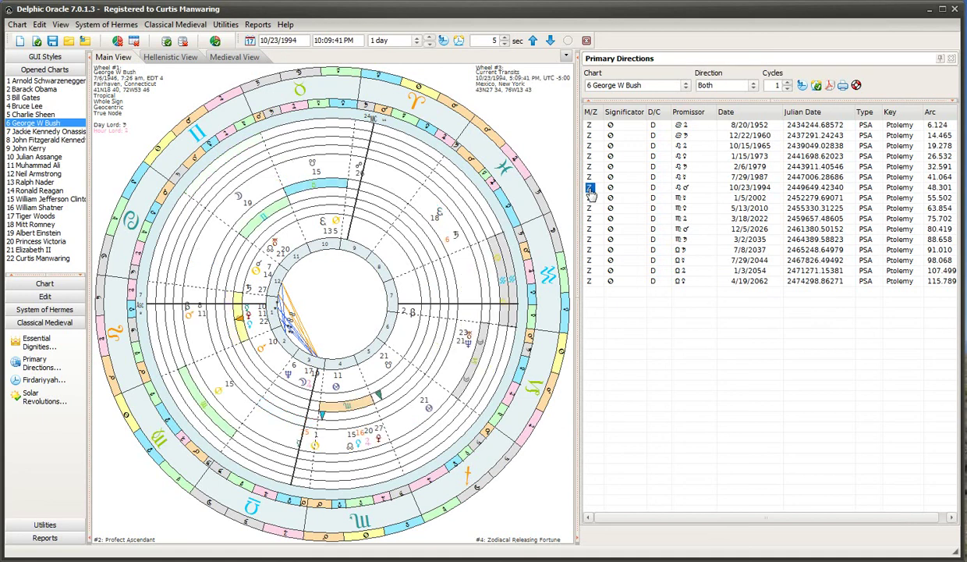